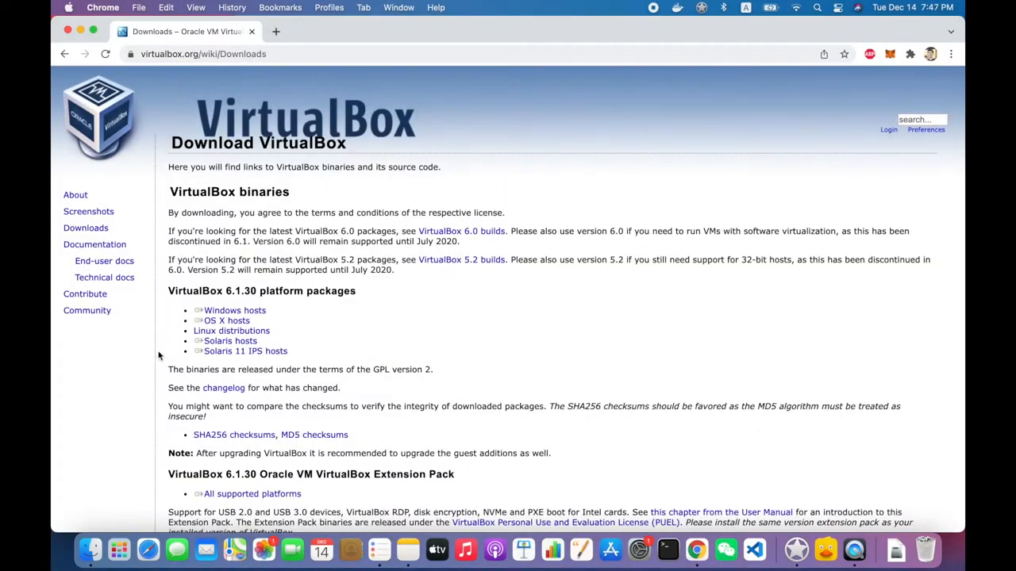
- Open the VirtualBox disk image from the Downloads folder, launch VirtualBox.pkg and allow its compatibility check, continuing past the introduction
left_click(91, 550)
left_click(313, 258)
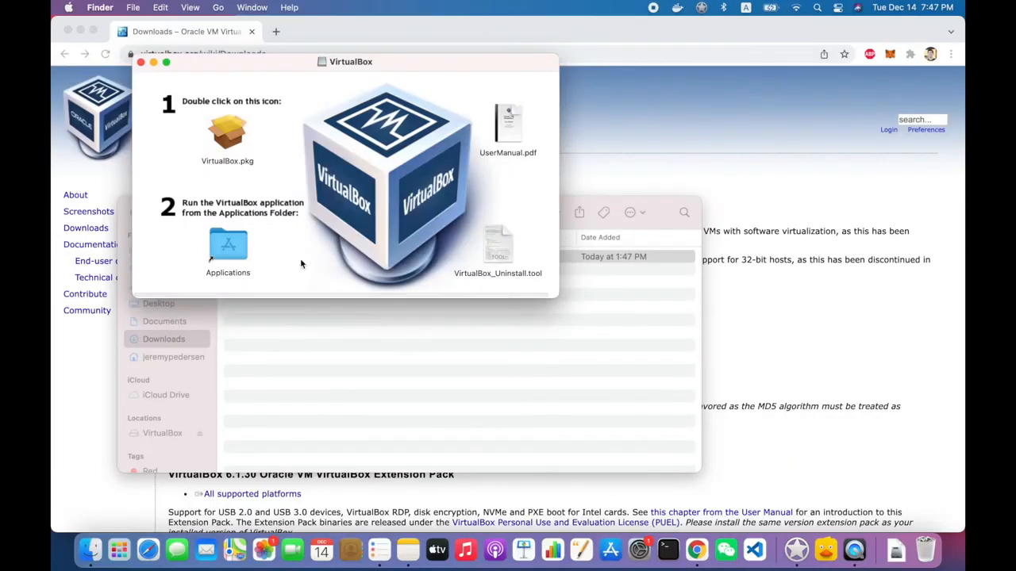
double_click(228, 133)
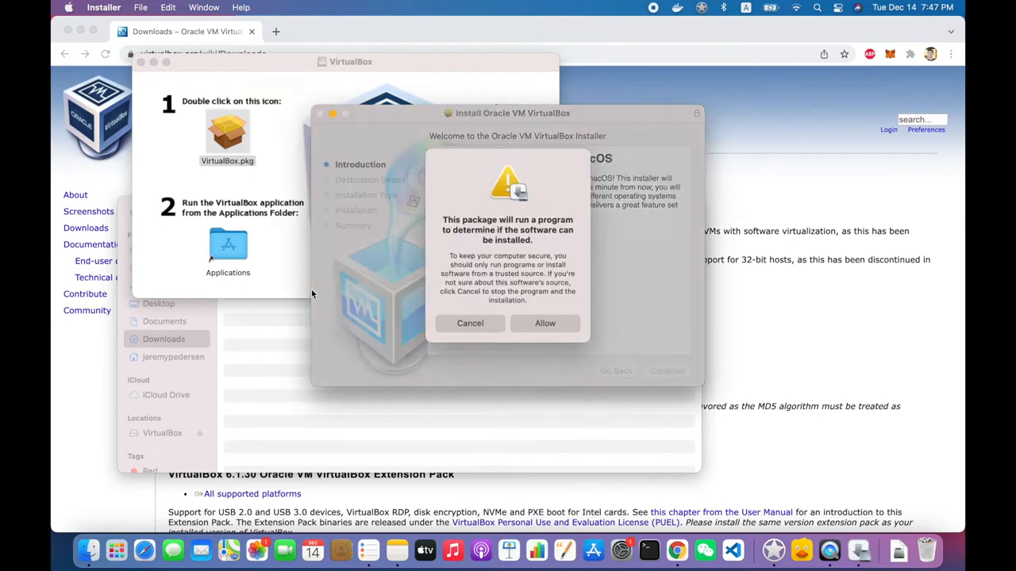
left_click(545, 323)
left_click(667, 370)
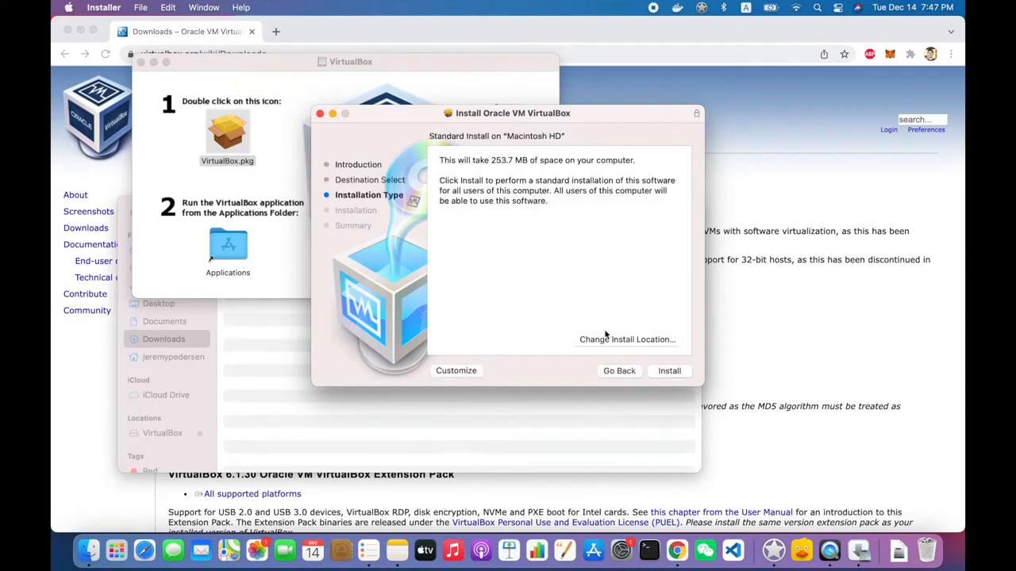
- Perform the standard VirtualBox installation, authorising it with the account password, and close the installer, moving it to the Trash
left_click(667, 372)
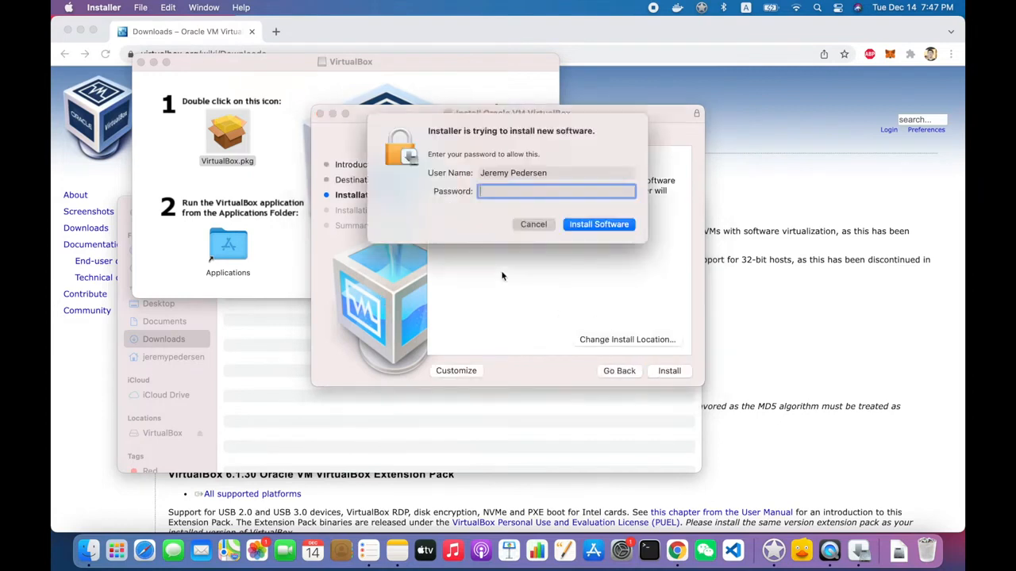
type("•••••••••••••••••••••••")
key("Return")
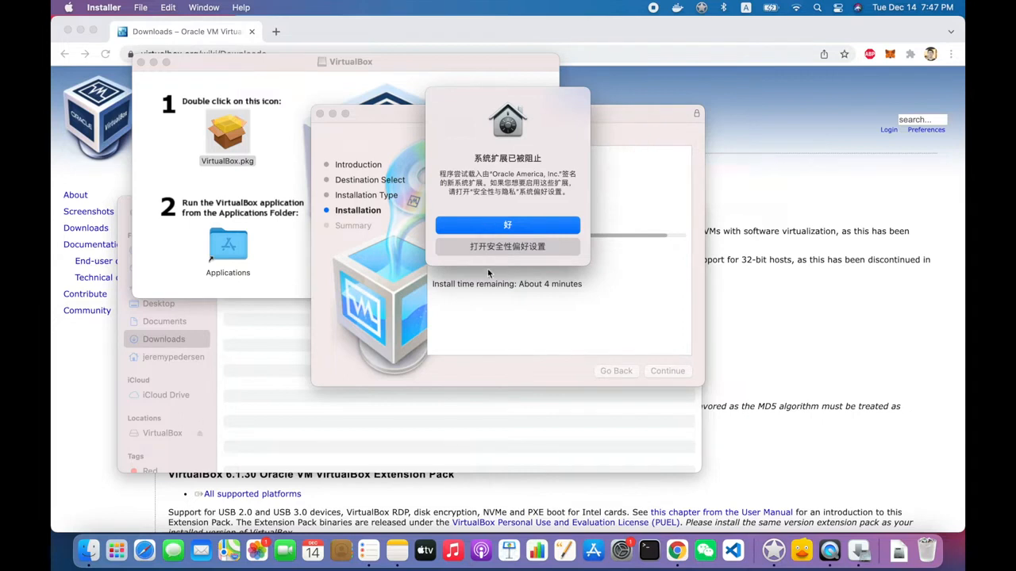
left_click(489, 233)
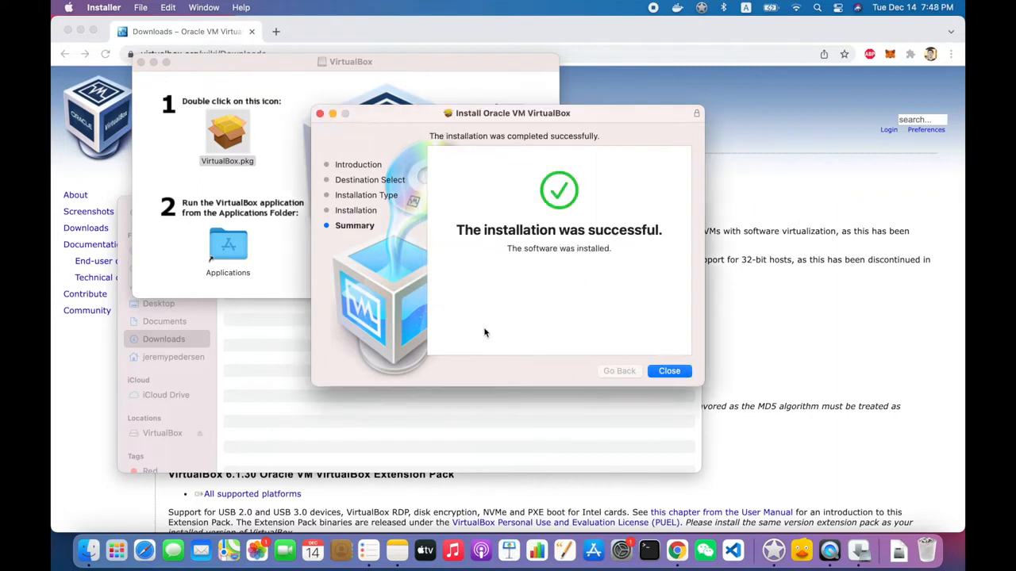
left_click(665, 370)
left_click(533, 308)
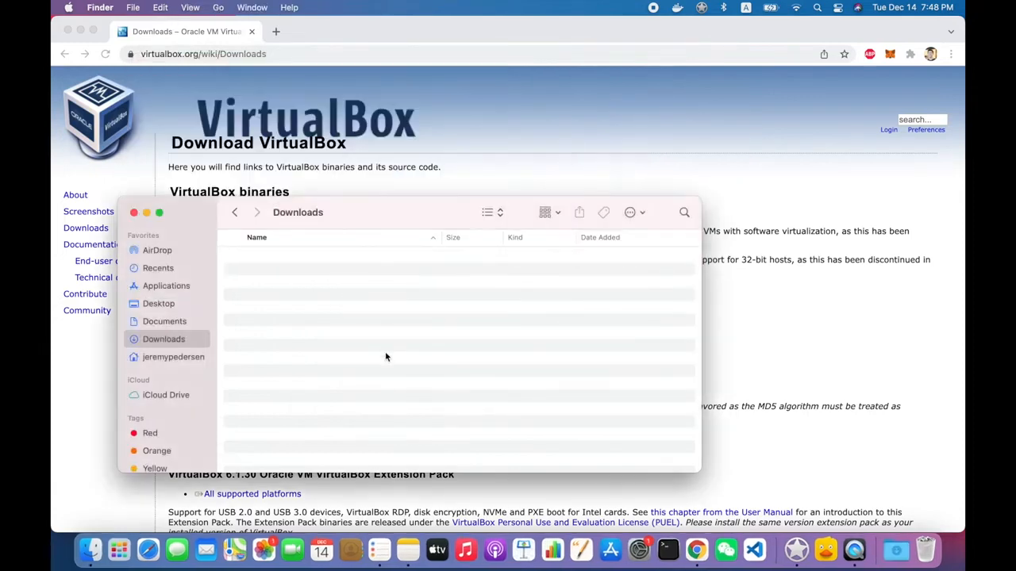
- Find the newly installed VirtualBox application by searching for "vir" and launch it
scroll(197, 365, "up", 2)
key("F4")
type("virt")
key("Return")
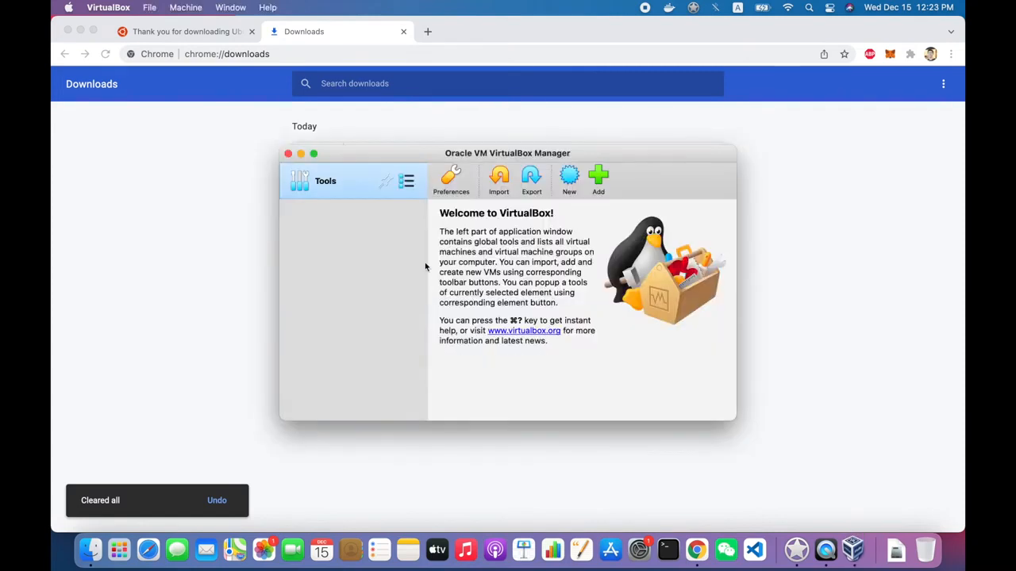
- Start a new virtual machine named Ubuntu21Vanilla with type Linux and version Ubuntu (64-bit)
left_click(570, 177)
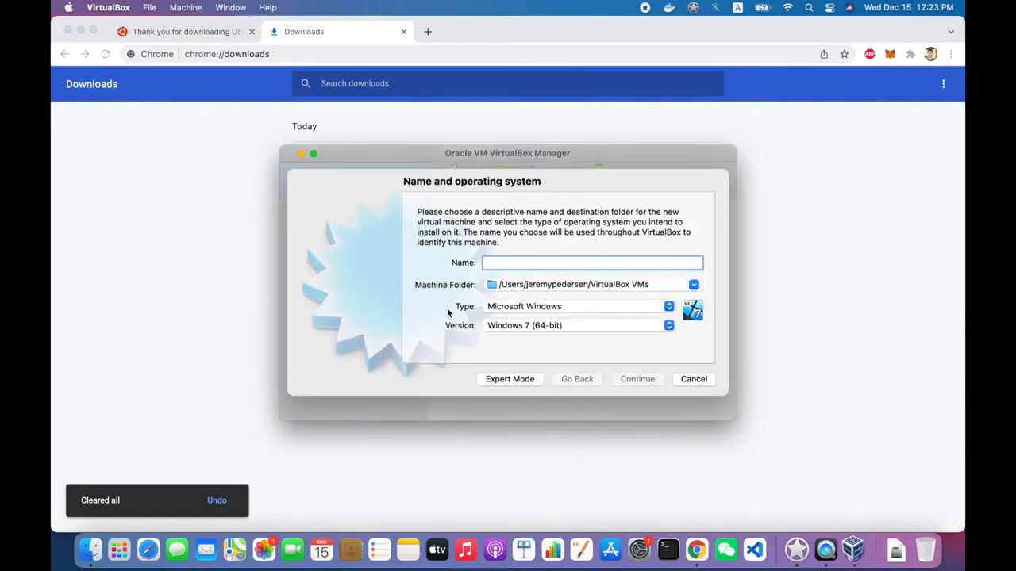
type("Ubuntu")
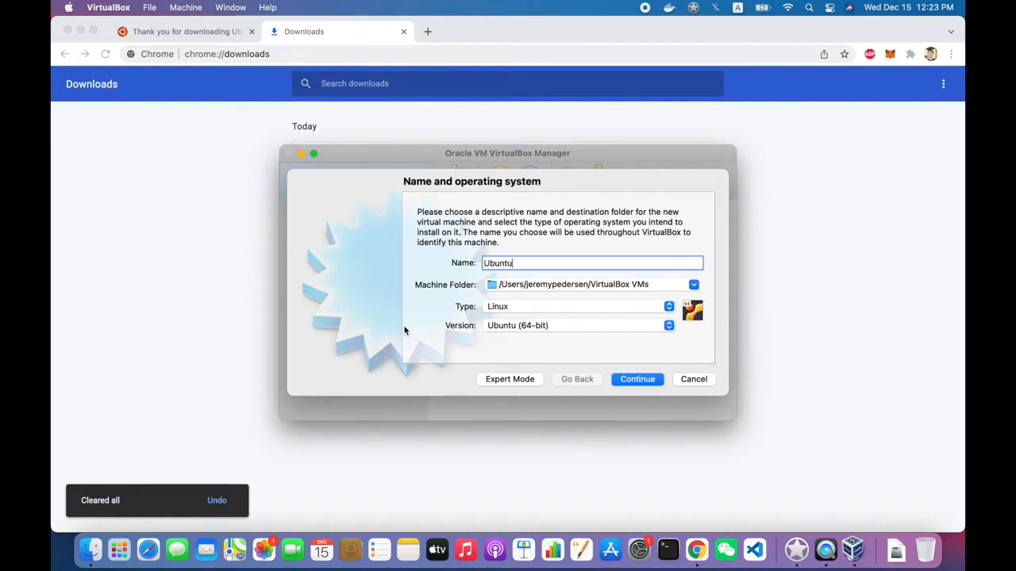
type("21")
type("Vanilla")
left_click(563, 330)
left_click(567, 330)
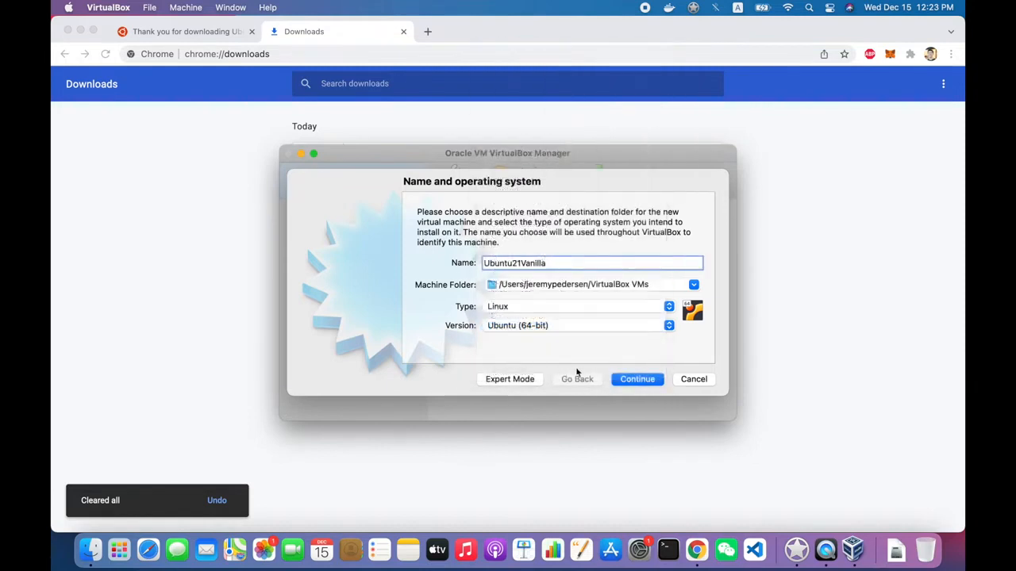
left_click(637, 381)
- Allocate 4096 MB of memory to the new virtual machine
double_click(660, 264)
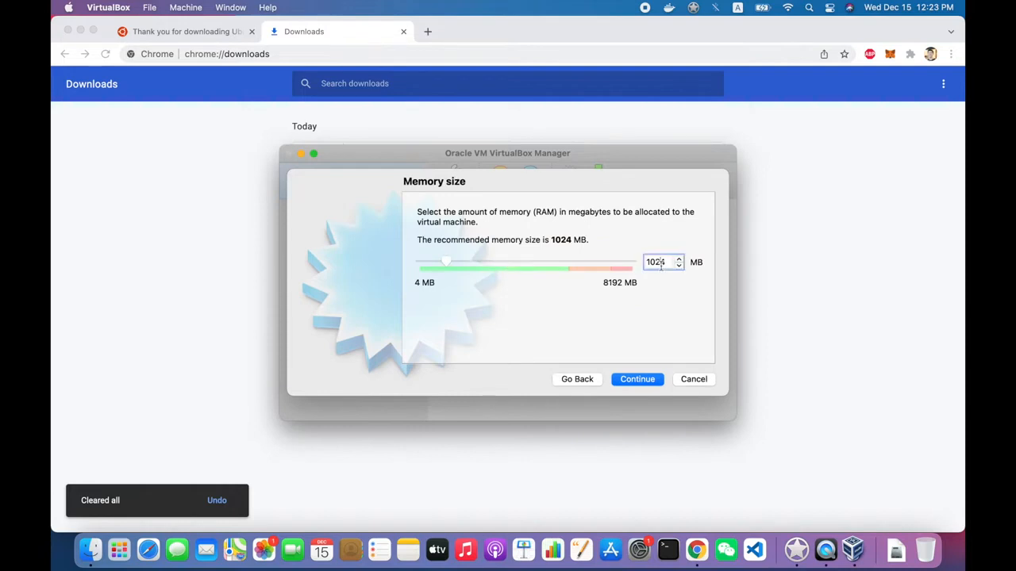
type("4096")
left_click(618, 380)
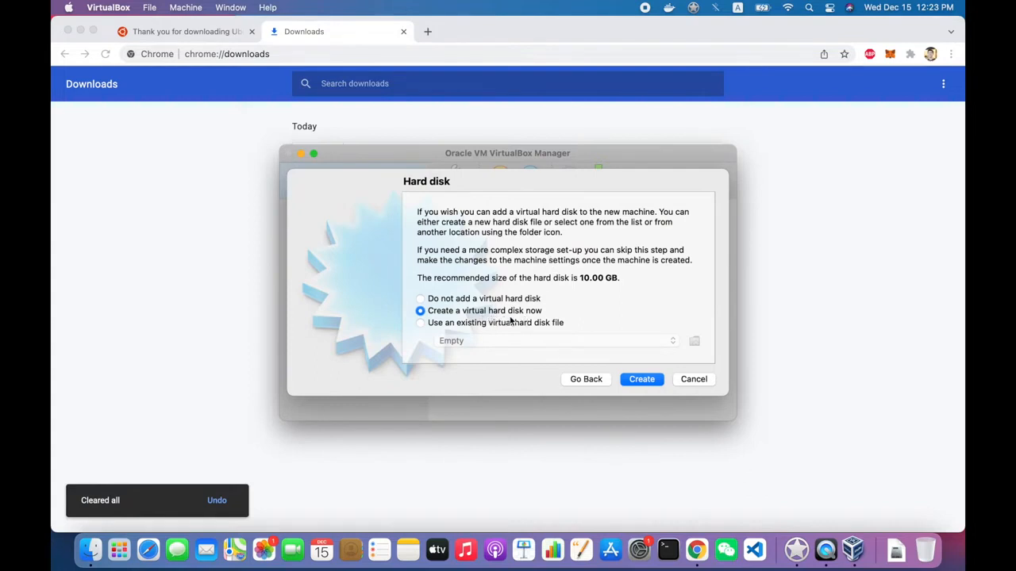
- Choose to create a virtual hard disk now, as a dynamically allocated VDI (VirtualBox Disk Image)
left_click(641, 380)
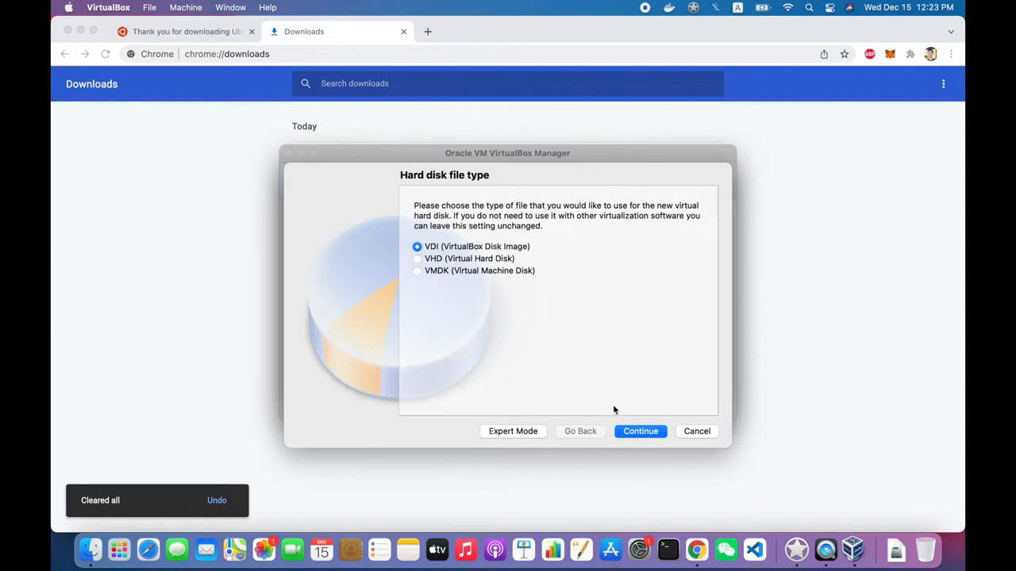
left_click(633, 431)
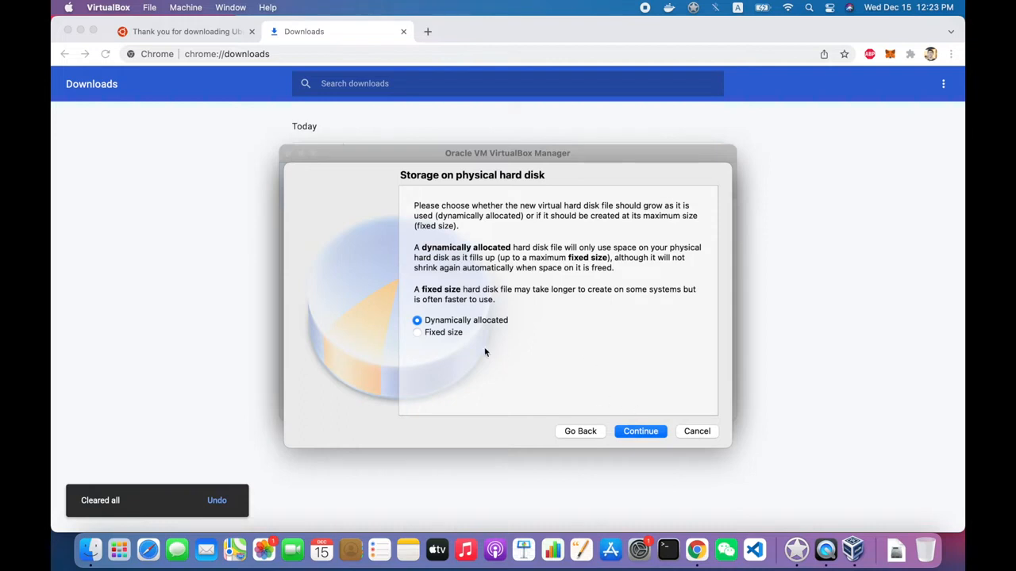
left_click(453, 333)
left_click(454, 321)
left_click(643, 431)
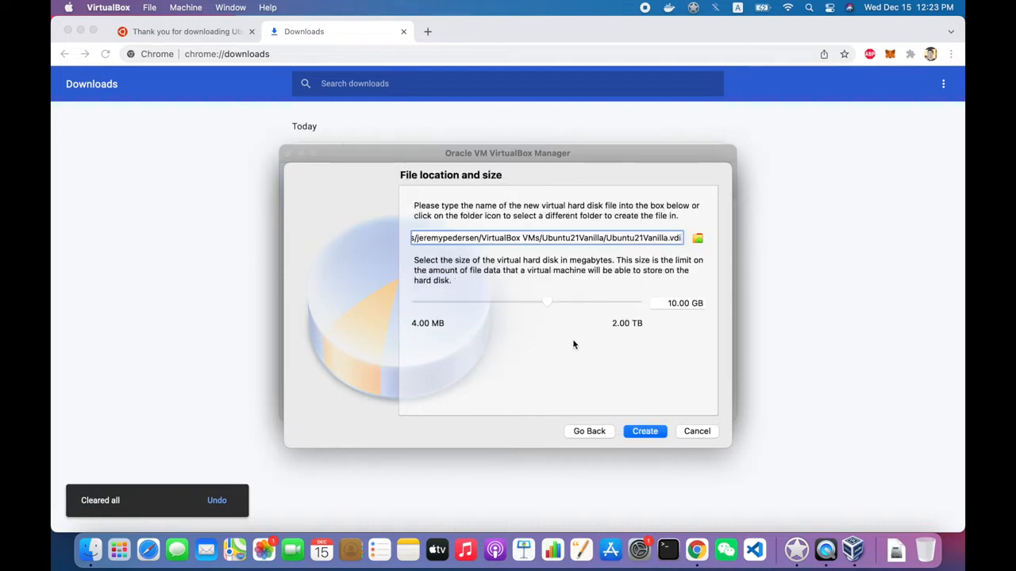
- Set the virtual hard disk's size to 100 GB and create the disk
left_click(661, 303)
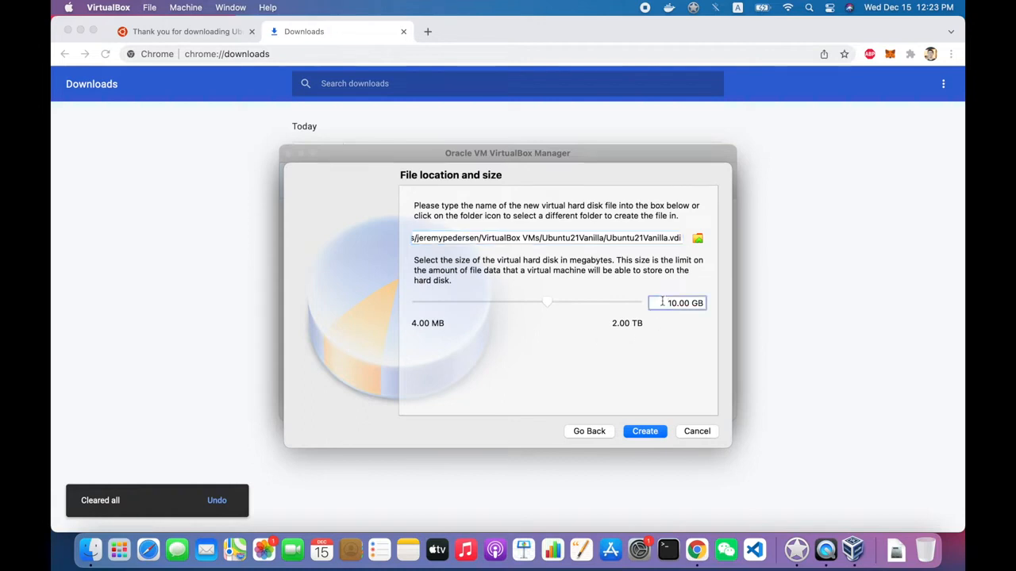
key("shift+Right")
key("BackSpace")
type("100")
left_click(644, 431)
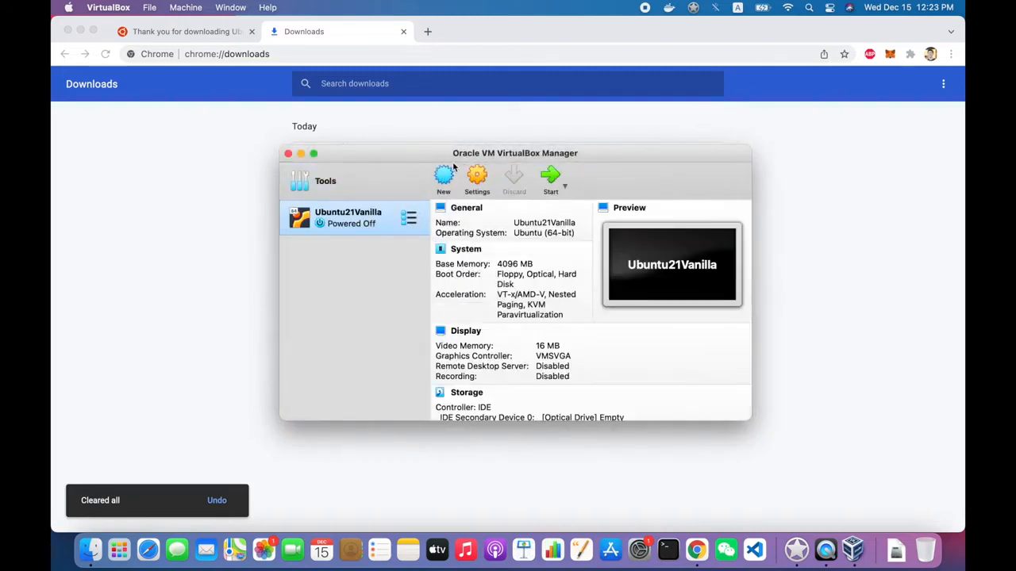
- Open the Ubuntu21Vanilla storage settings and select the empty optical drive under the IDE controller
left_click(475, 181)
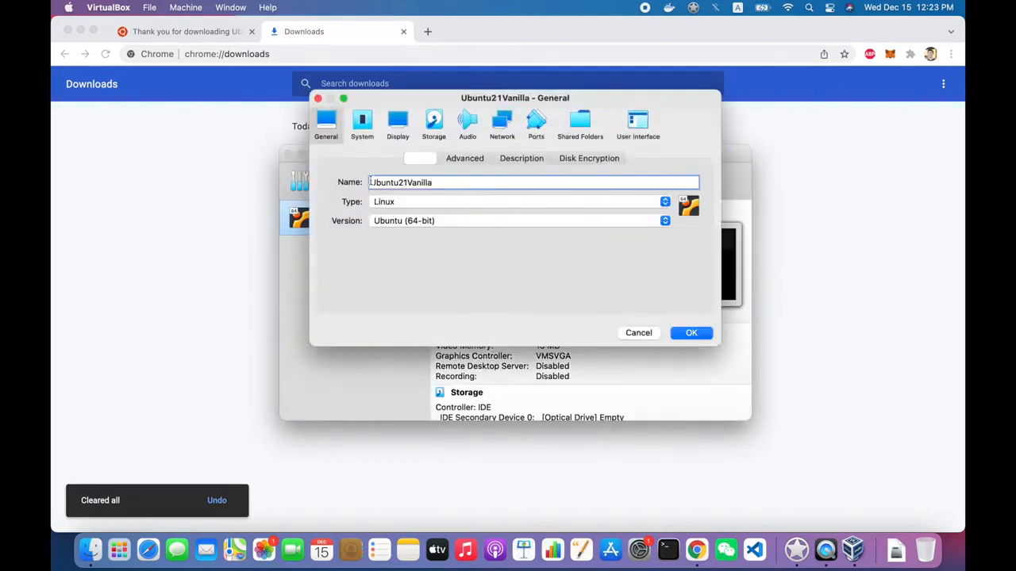
left_click(362, 122)
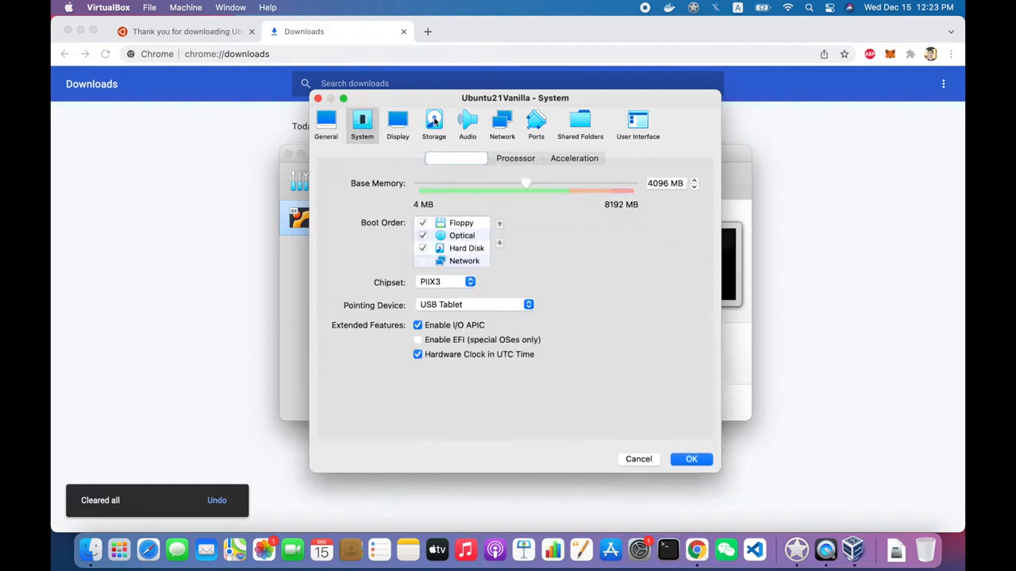
left_click(398, 120)
left_click(434, 121)
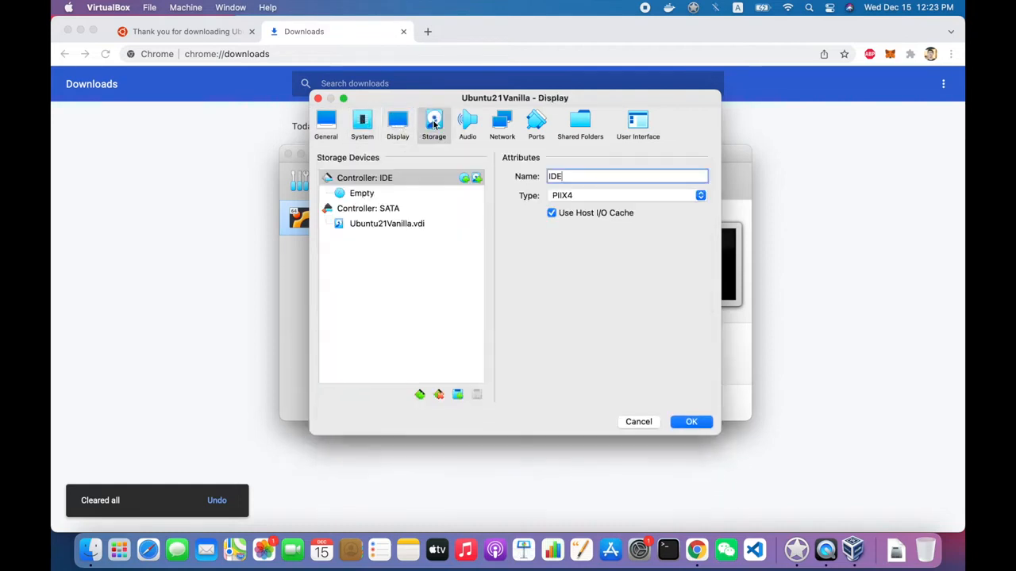
left_click(378, 201)
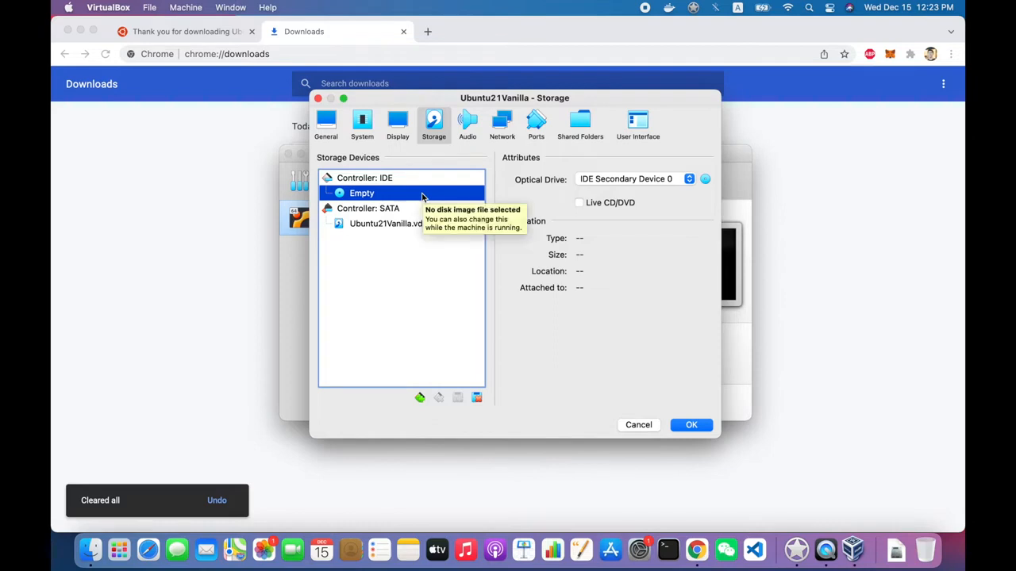
left_click(705, 180)
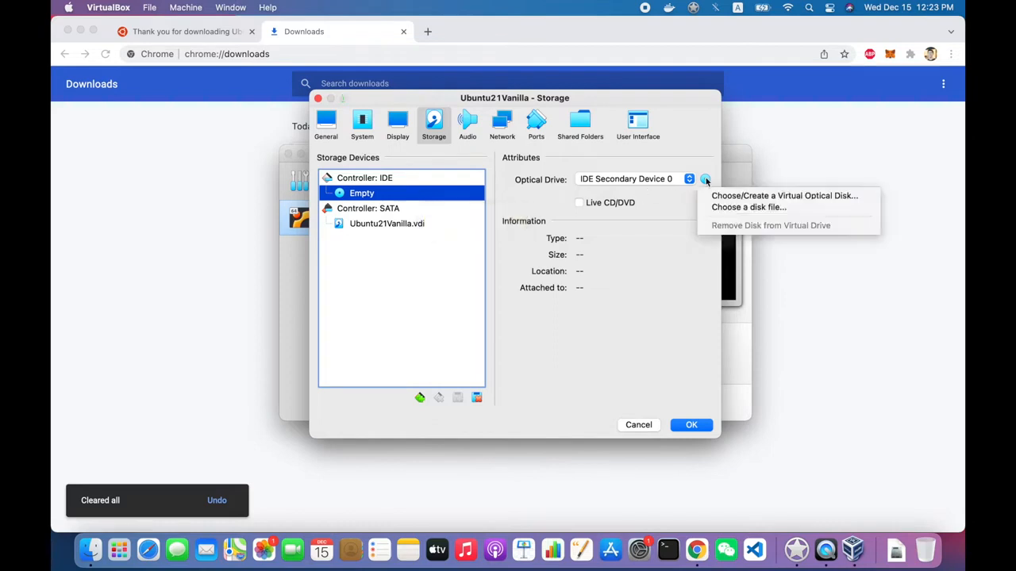
left_click(650, 183)
left_click(651, 182)
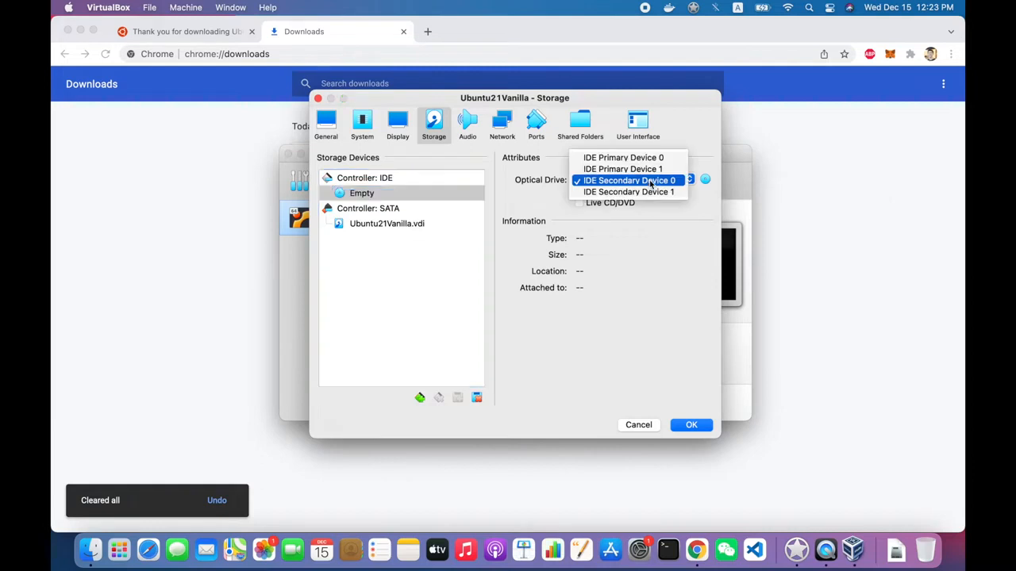
left_click(651, 182)
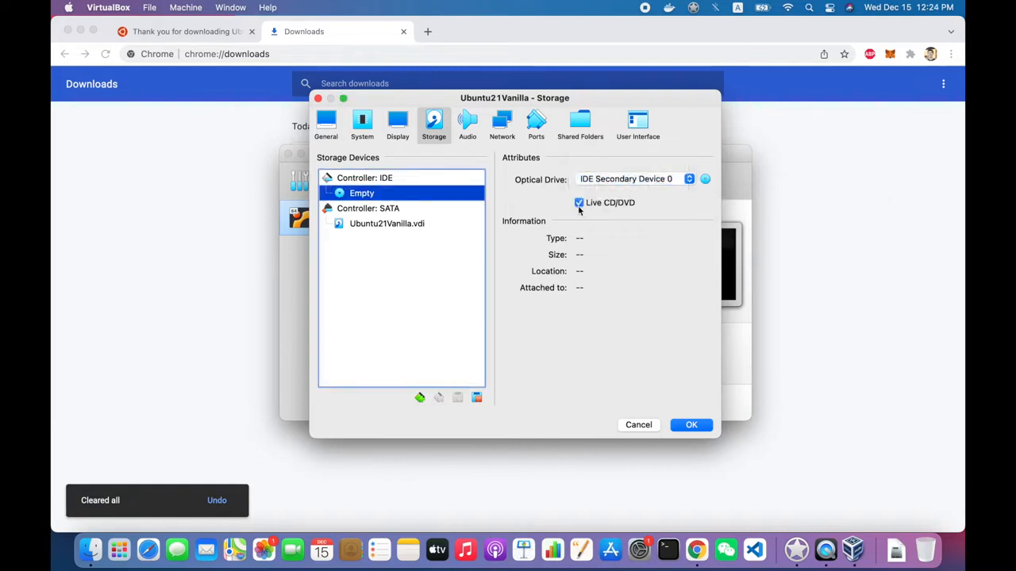
right_click(388, 199)
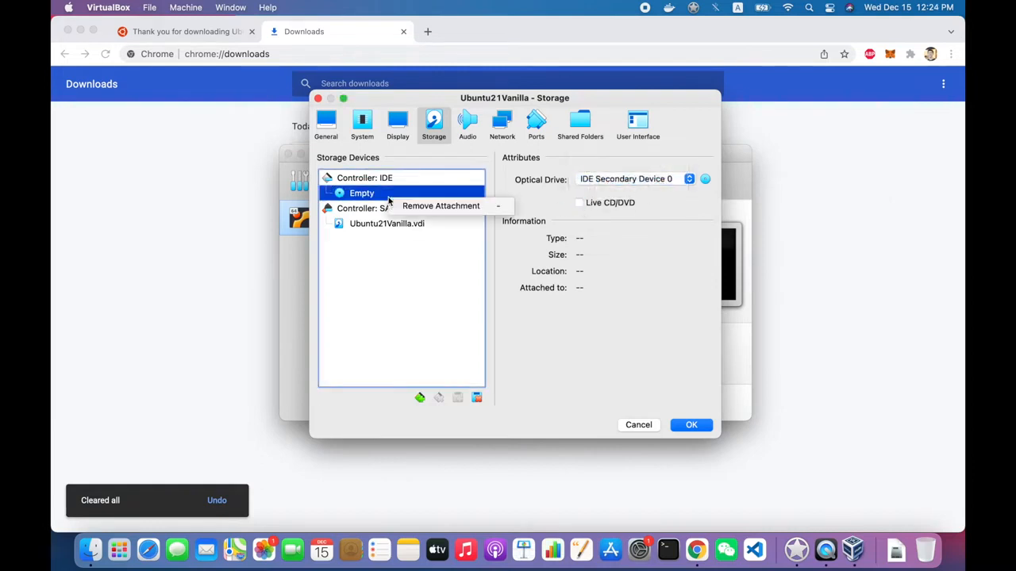
left_click(417, 275)
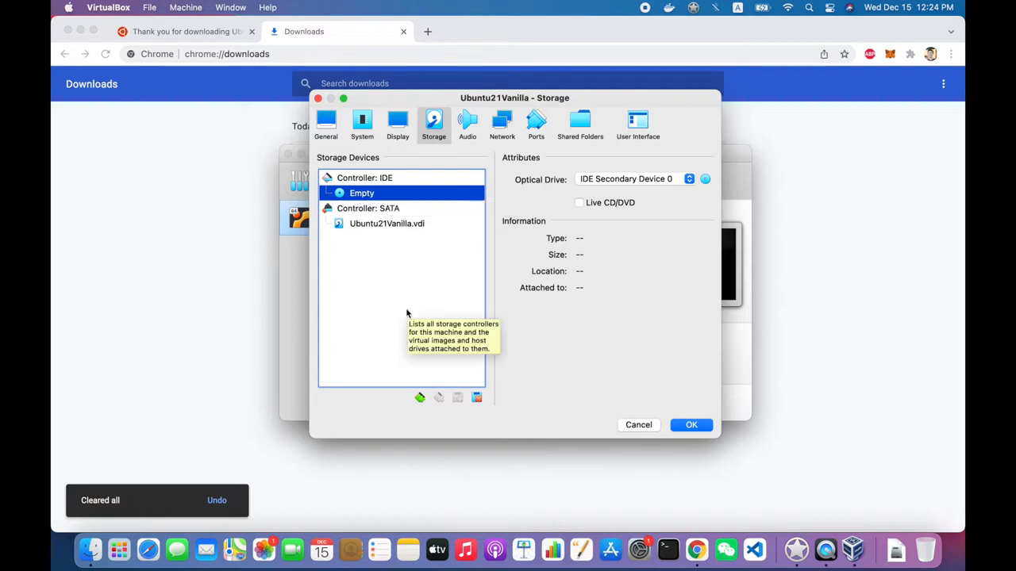
- Load ubuntu-21.10-desktop-amd64.iso from the Downloads folder into the empty IDE optical drive and save the machine's settings
left_click(705, 179)
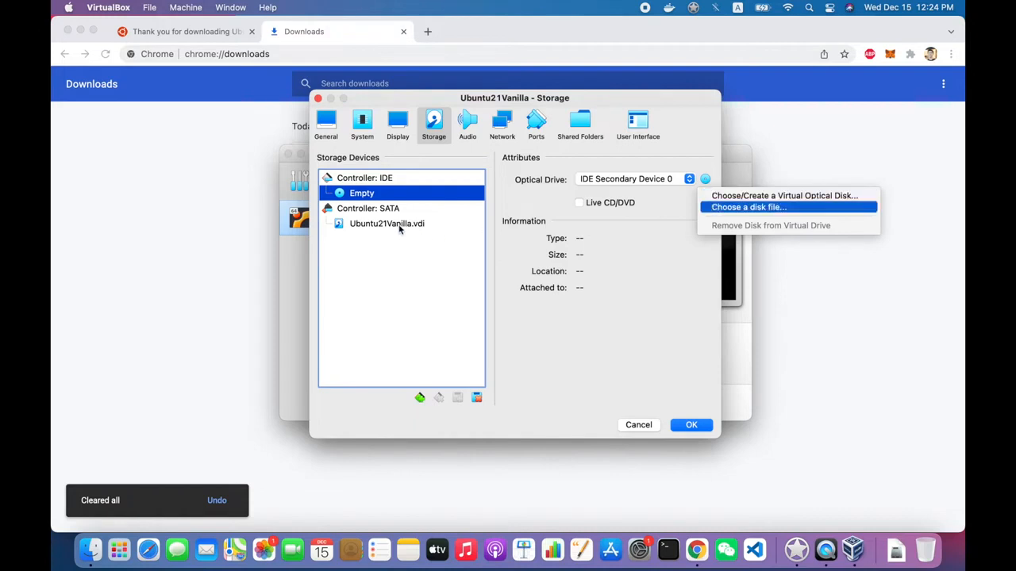
left_click(545, 207)
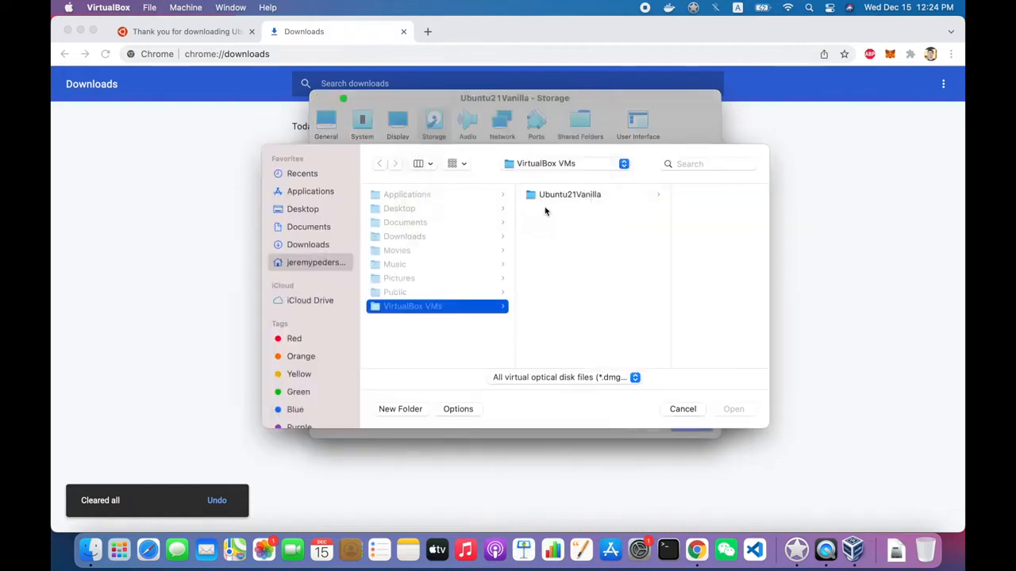
left_click(546, 203)
left_click(558, 203)
left_click(461, 197)
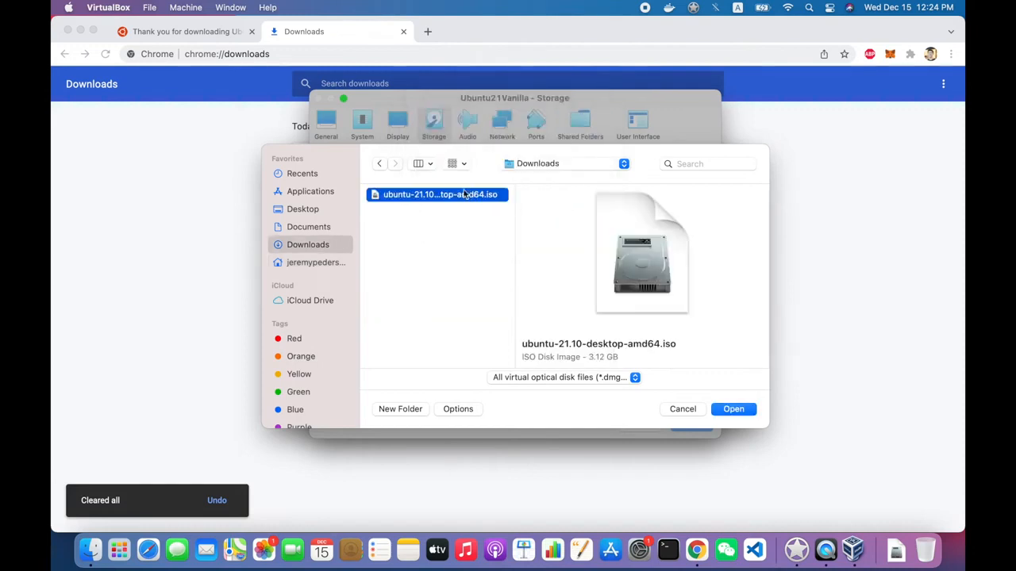
left_click(727, 410)
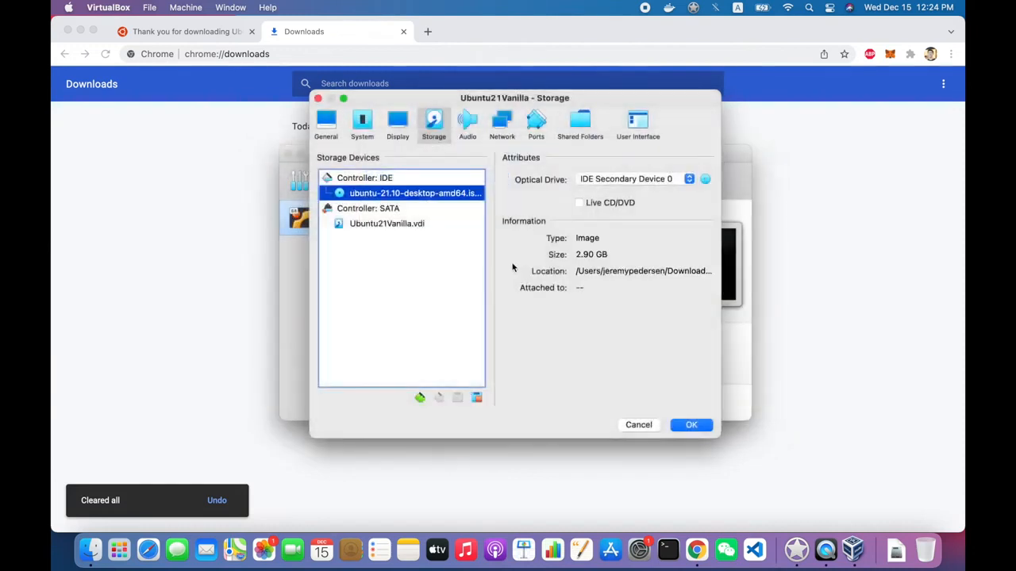
left_click(691, 424)
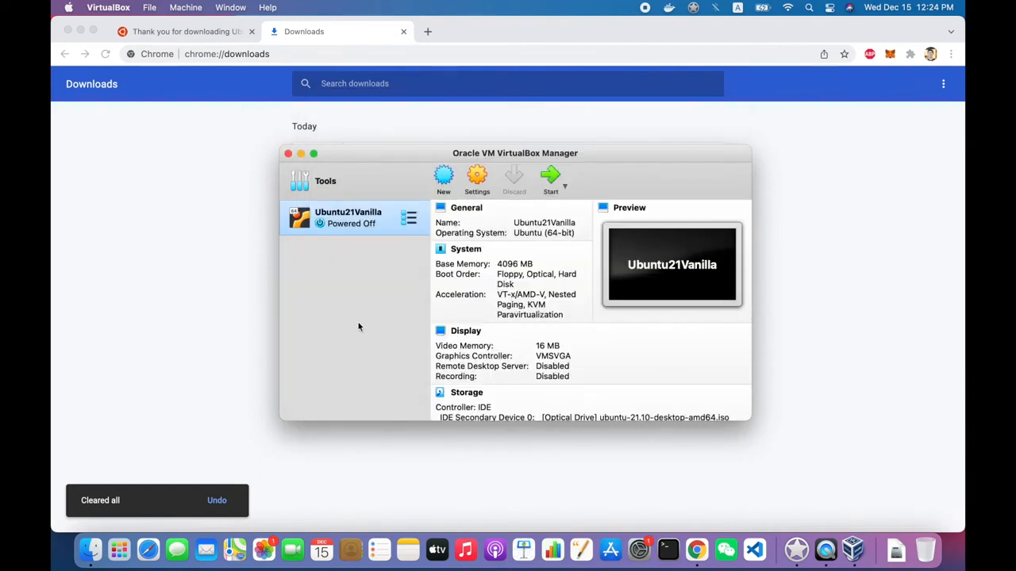
- Try to start the Ubuntu21Vanilla virtual machine and expand the details of the session error
left_click(560, 183)
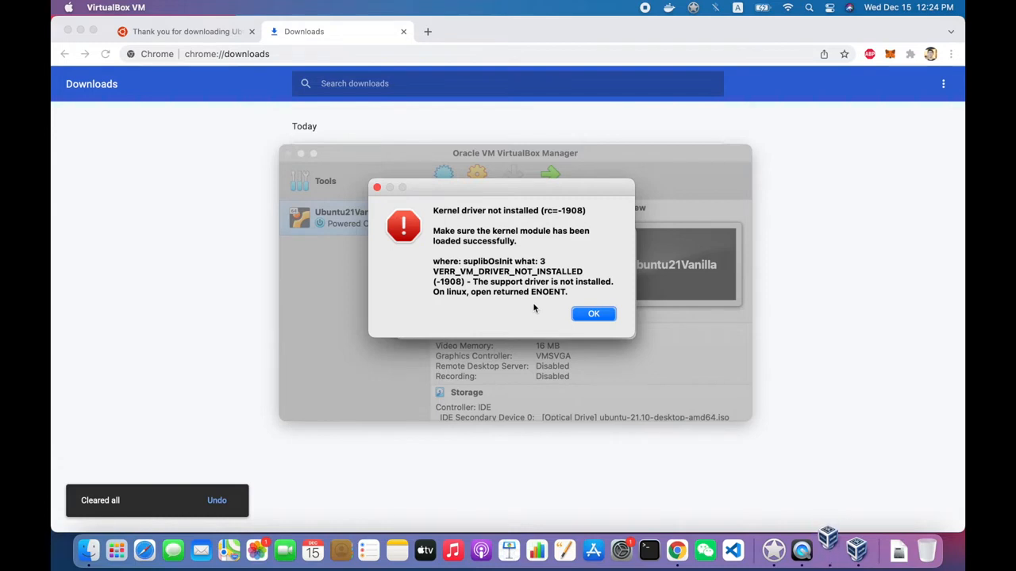
left_click(585, 316)
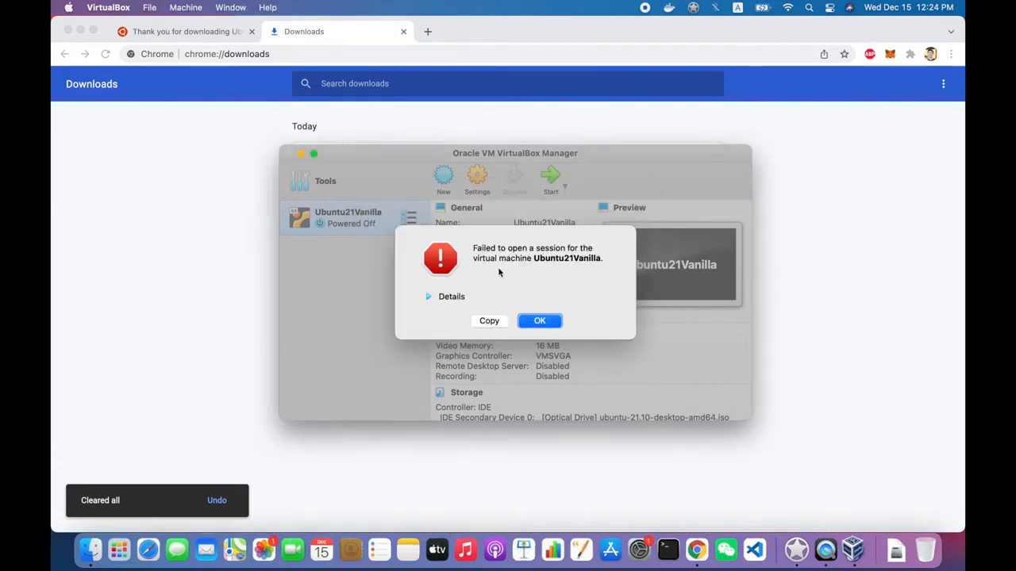
left_click(438, 296)
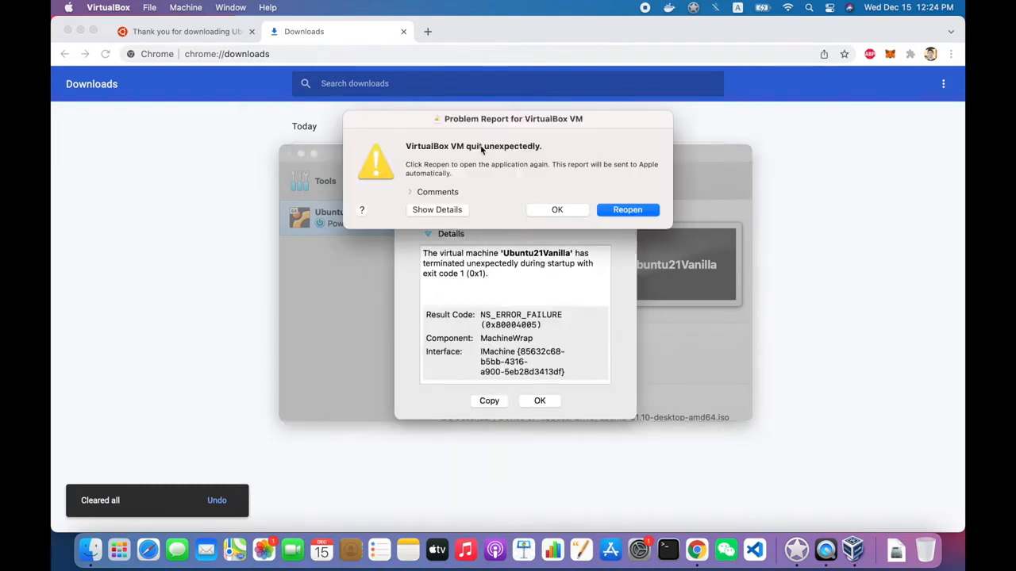
- Dismiss the crash and session errors, allow the blocked Oracle America, Inc. system software in Security & Privacy, and restart the Mac
left_click(583, 211)
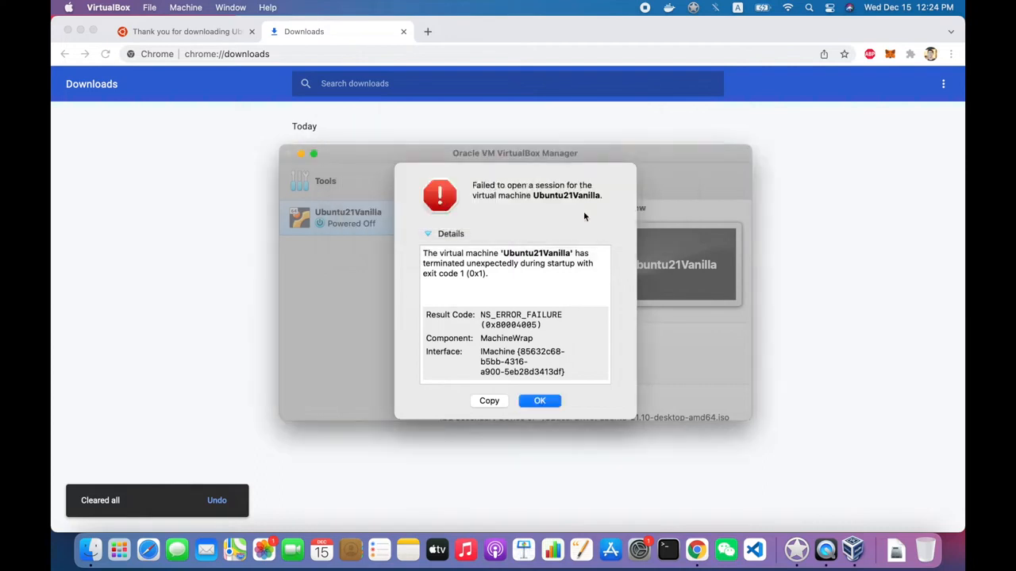
left_click(541, 402)
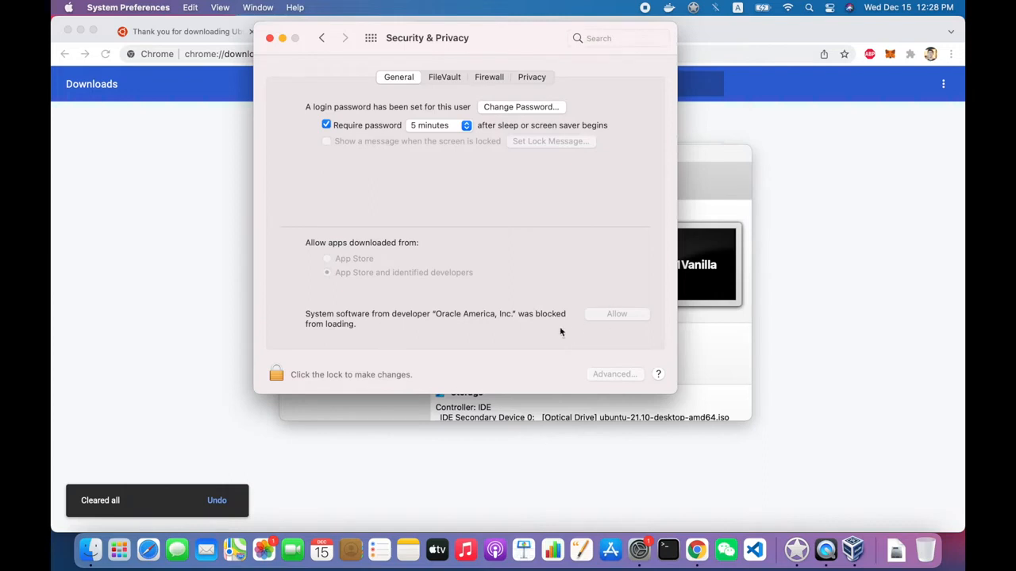
left_click(277, 375)
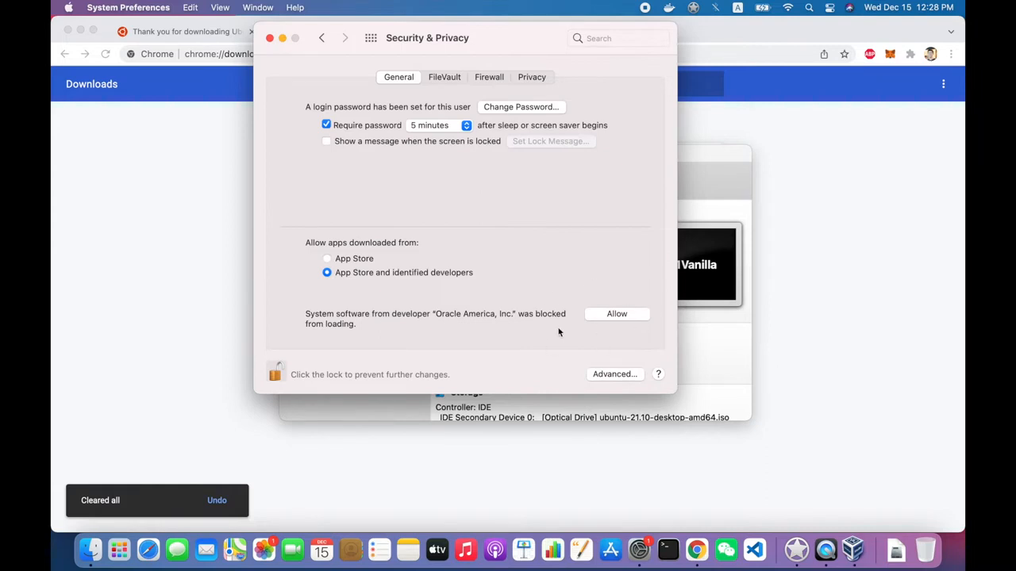
left_click(613, 316)
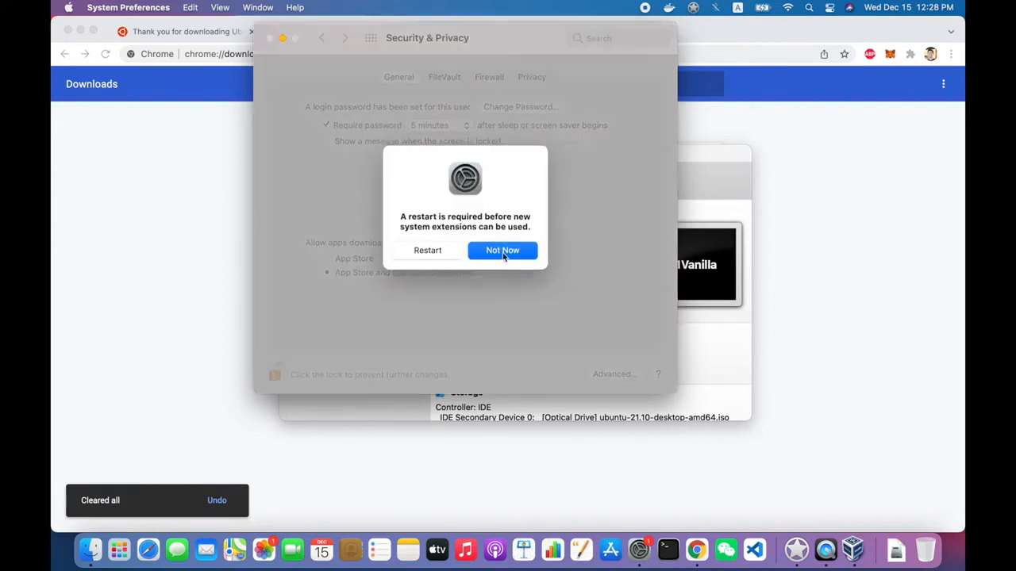
left_click(447, 254)
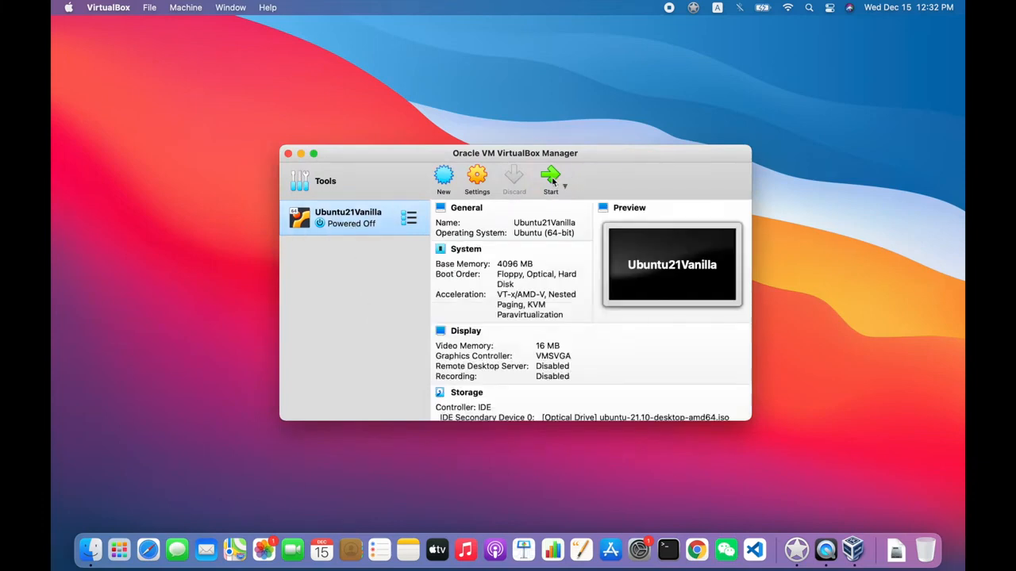
- Check in the Ubuntu21Vanilla storage settings that the Ubuntu 21.10 ISO is attached to the IDE optical drive
left_click(480, 182)
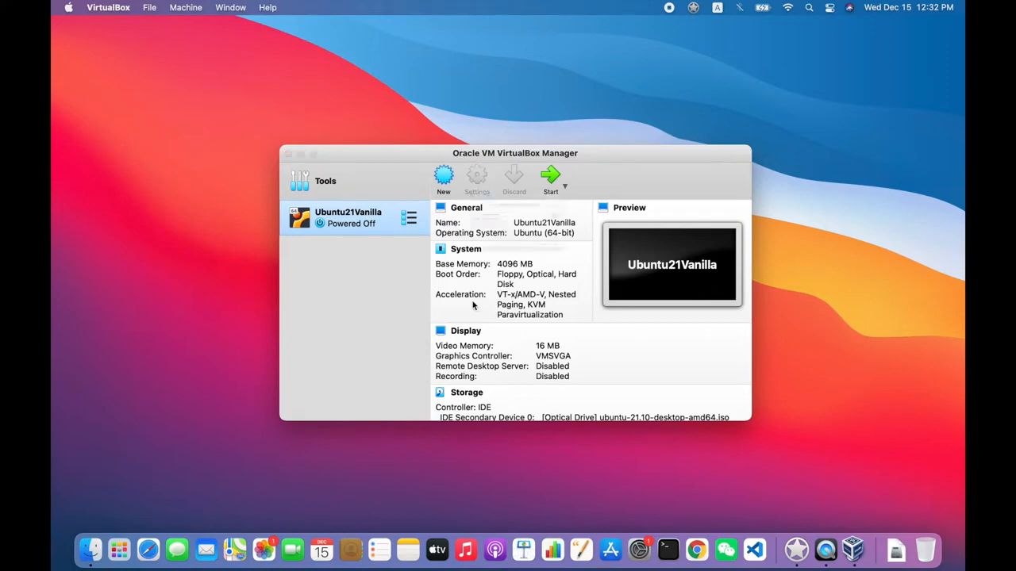
left_click(433, 123)
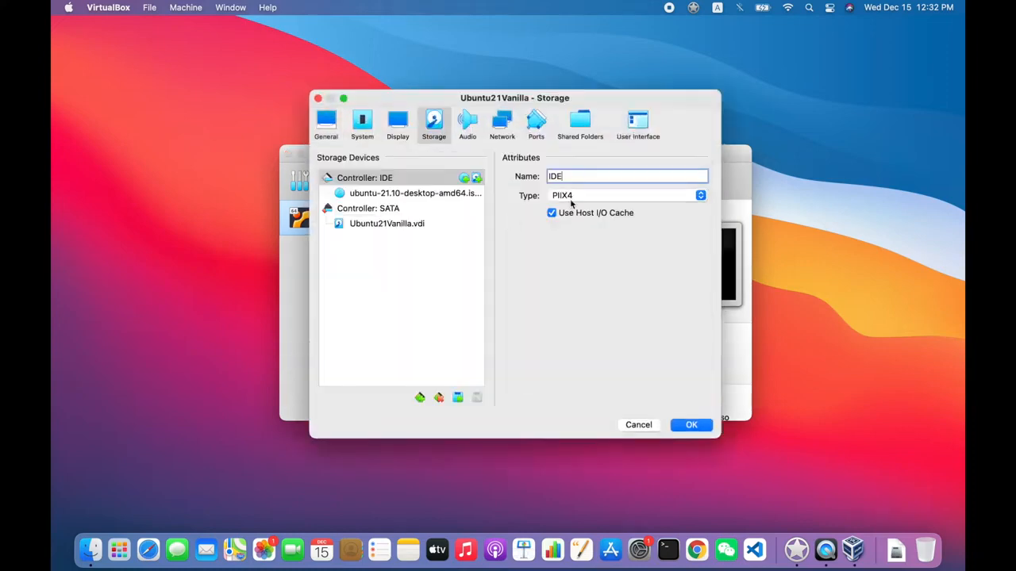
left_click(410, 193)
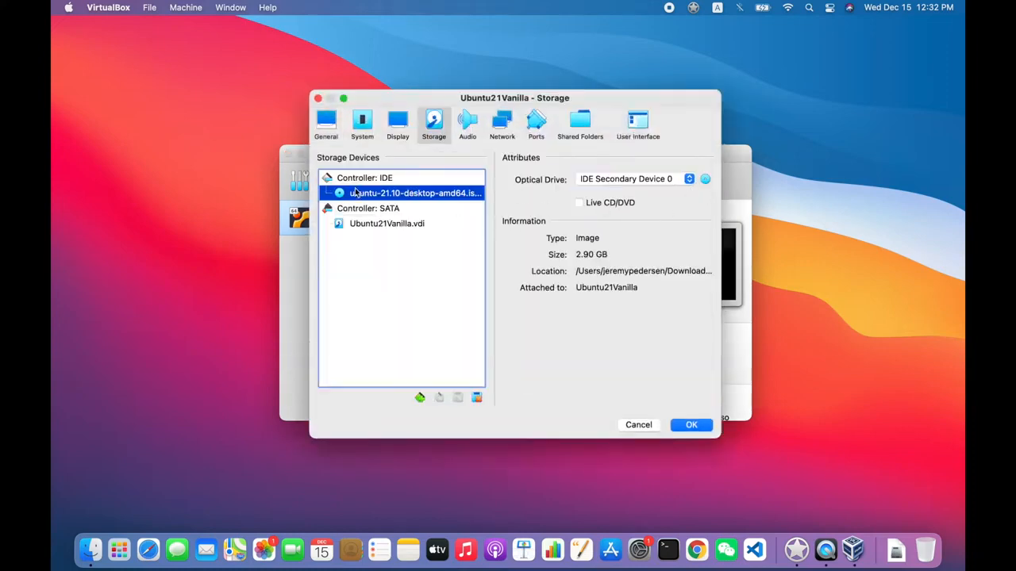
left_click(691, 425)
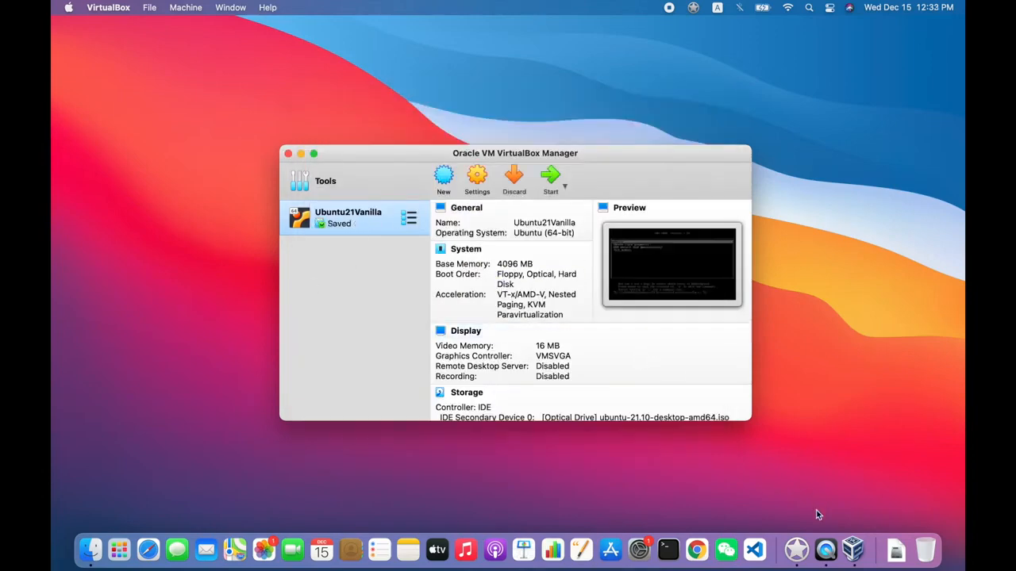
- Start the saved Ubuntu21Vanilla virtual machine and let it capture the mouse and keyboard
left_click(551, 179)
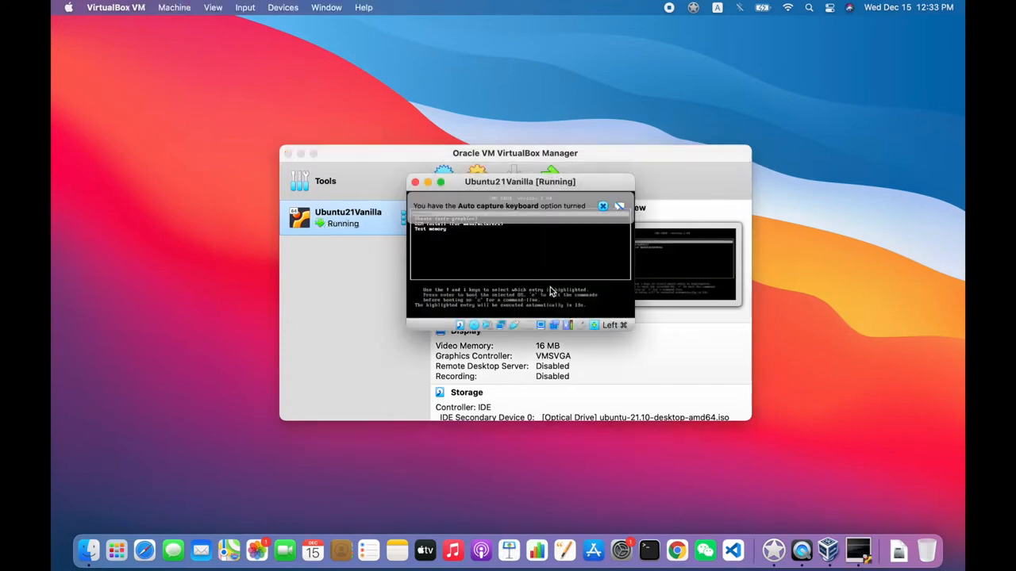
mouse_move(557, 208)
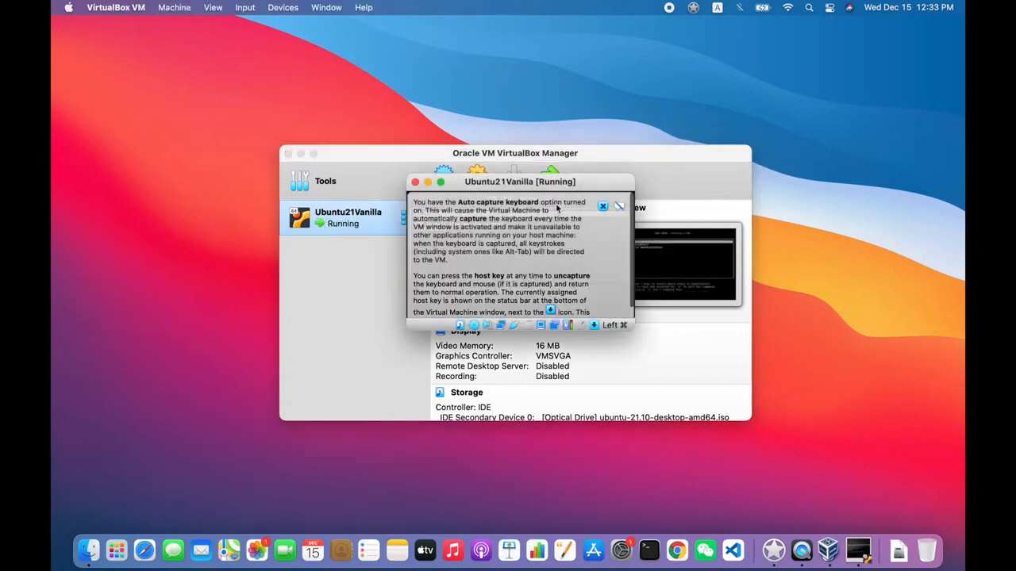
left_click(514, 268)
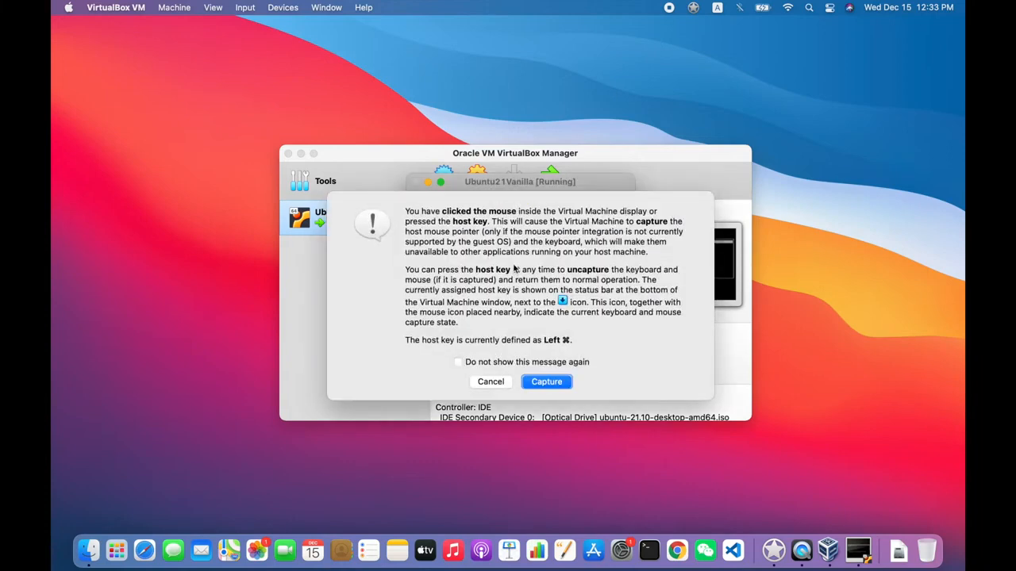
left_click(553, 380)
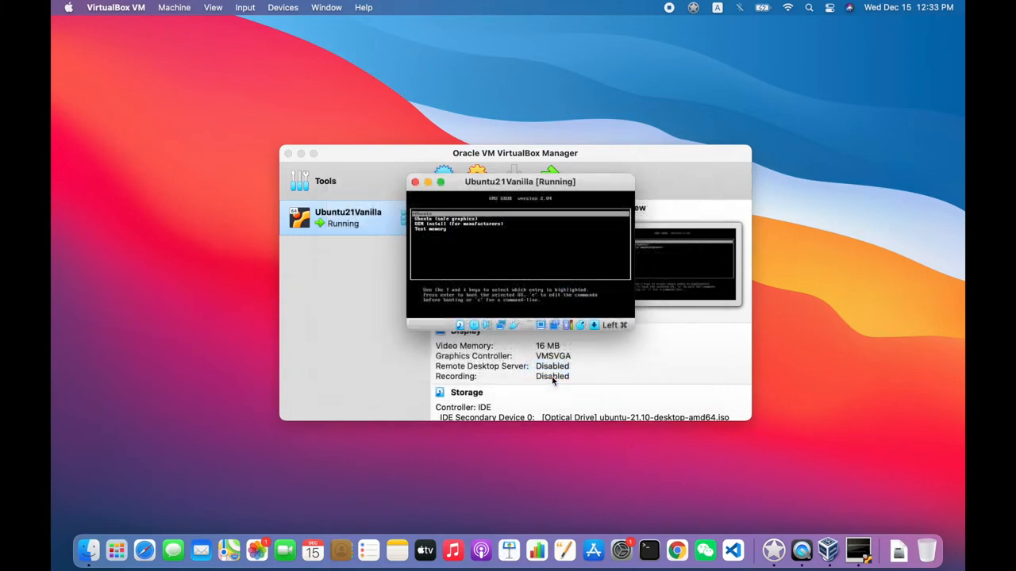
left_click(553, 381)
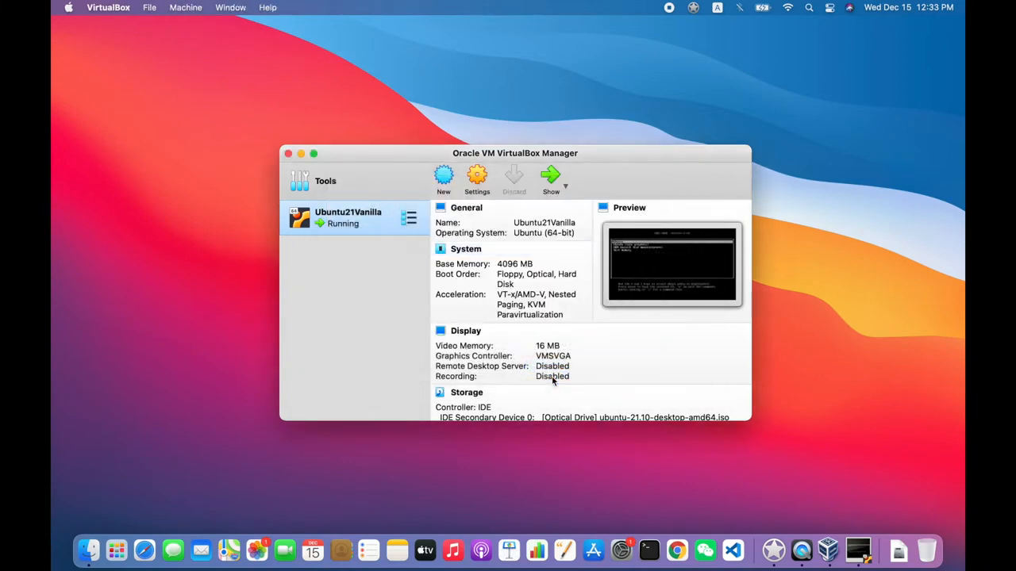
- Boot the Ubuntu entry from the machine's GRUB menu, move its window clear of the manager and dismiss the guest OS notification
left_click(857, 550)
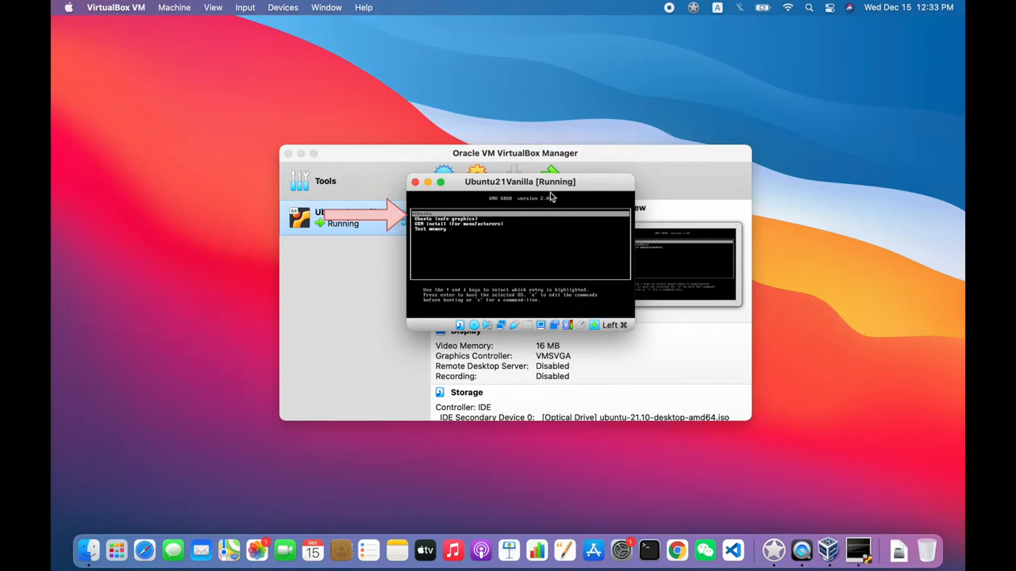
key("Return")
left_click_drag(457, 182, 262, 63)
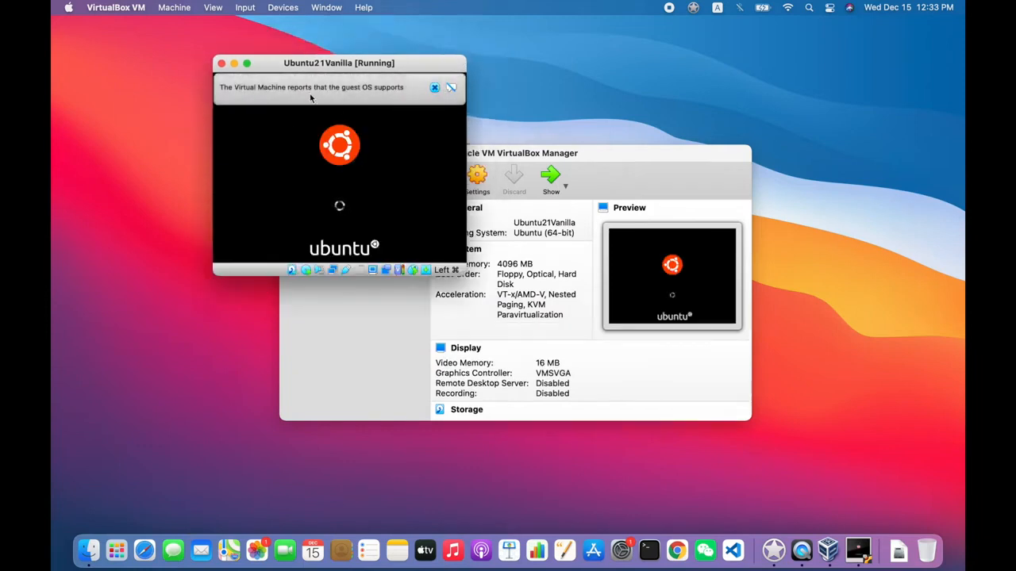
left_click(435, 88)
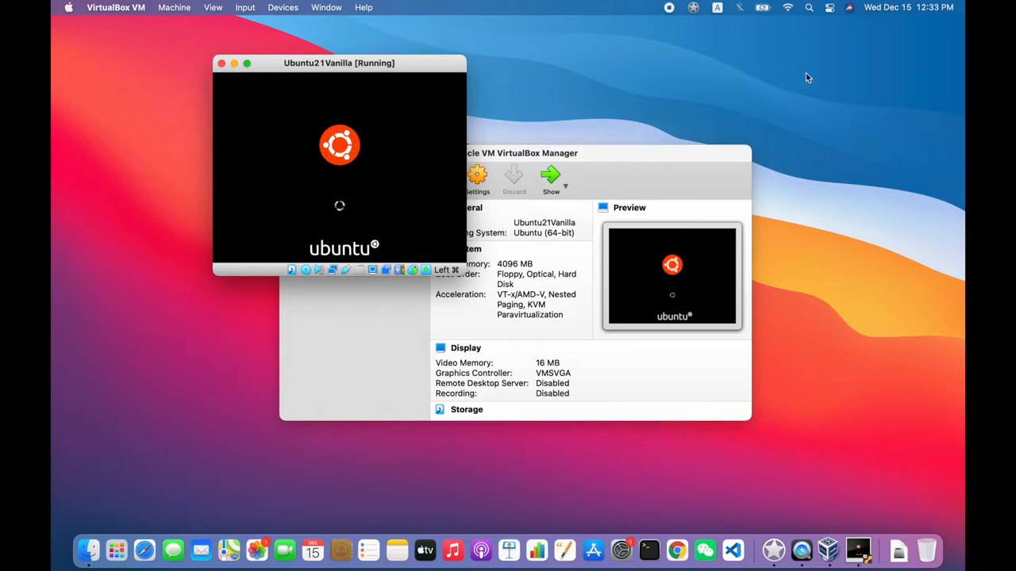
- Switch the virtual machine window to full-screen mode and allow VirtualBox to access the microphone
left_click(246, 63)
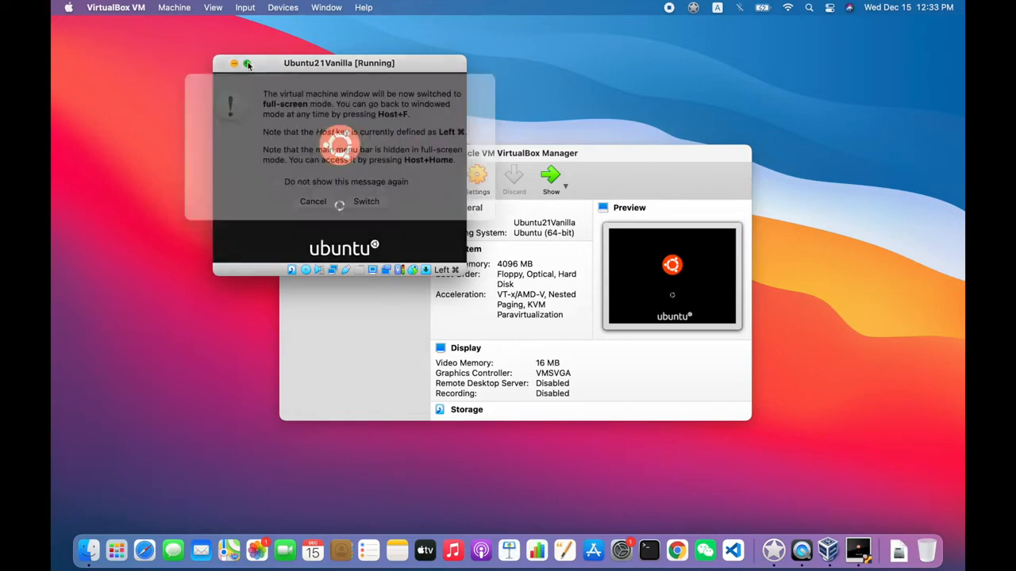
left_click(355, 221)
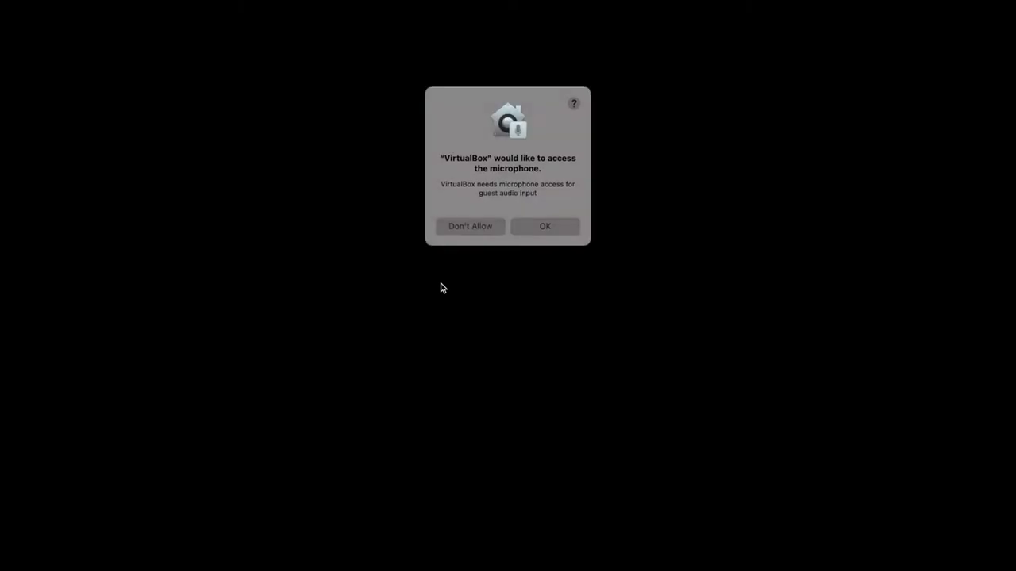
left_click(528, 227)
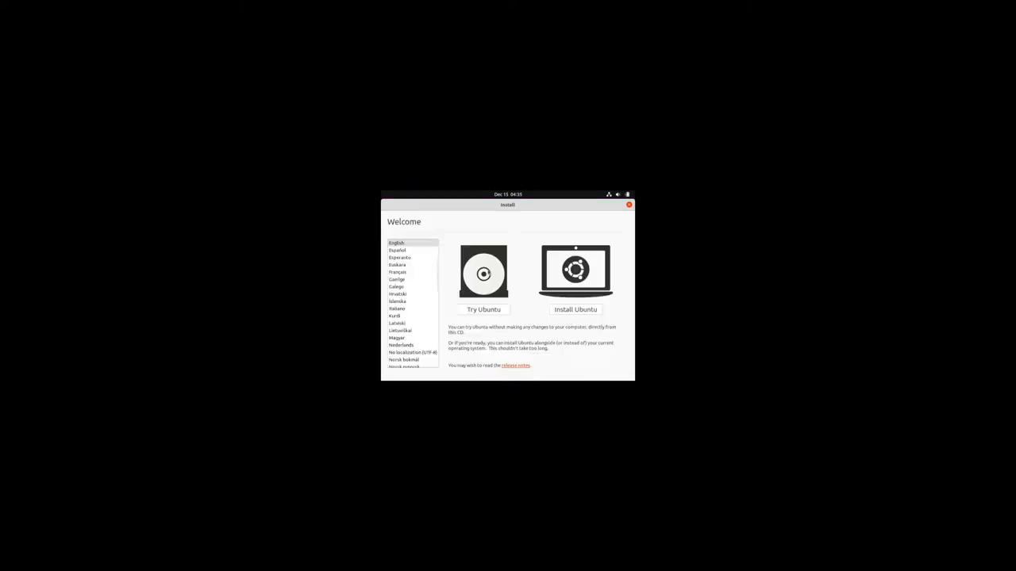
- Switch the virtual machine display to Scaled Mode and move its window away from the centre of the desktop
left_click(214, 7)
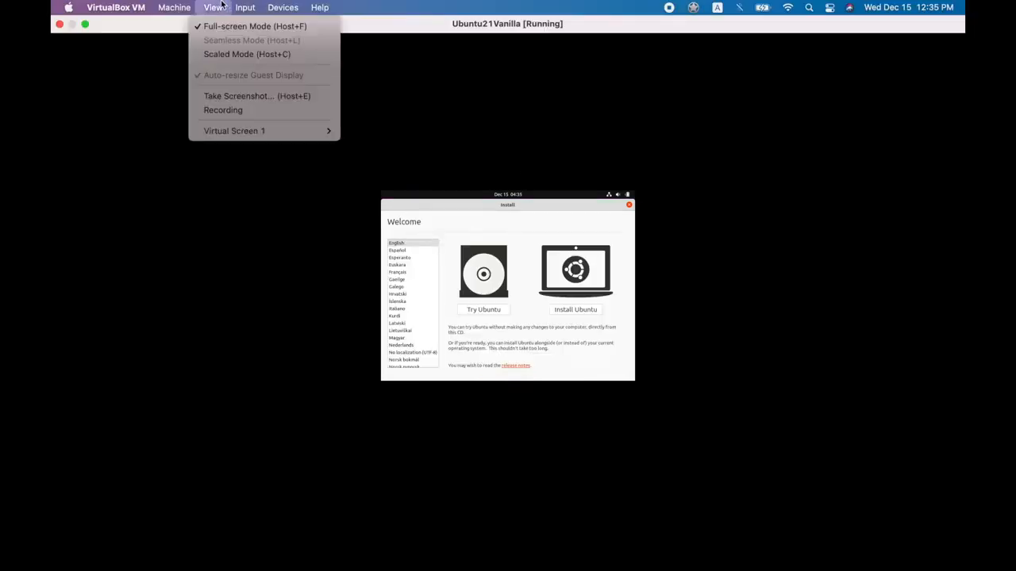
left_click(231, 56)
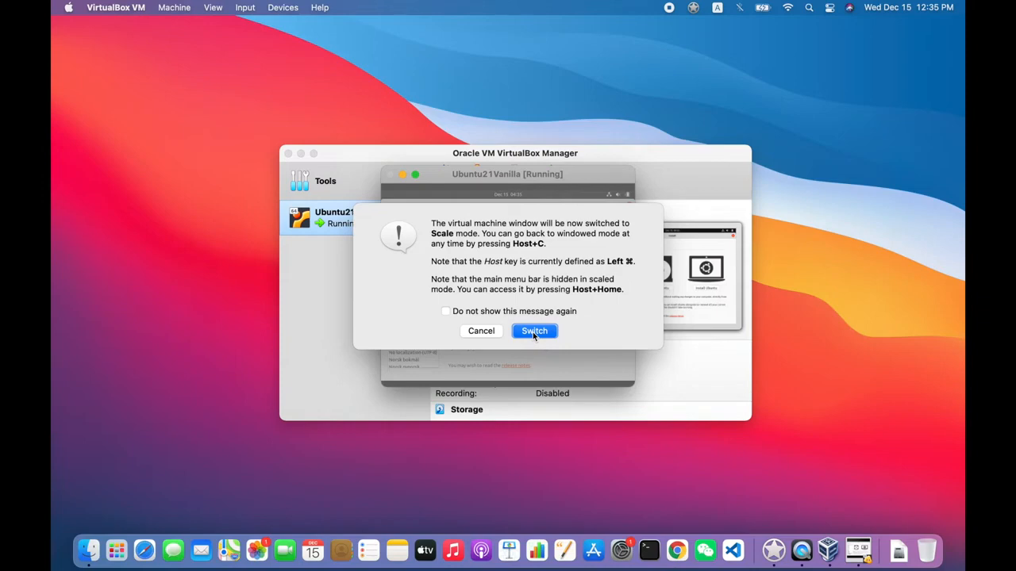
left_click(533, 332)
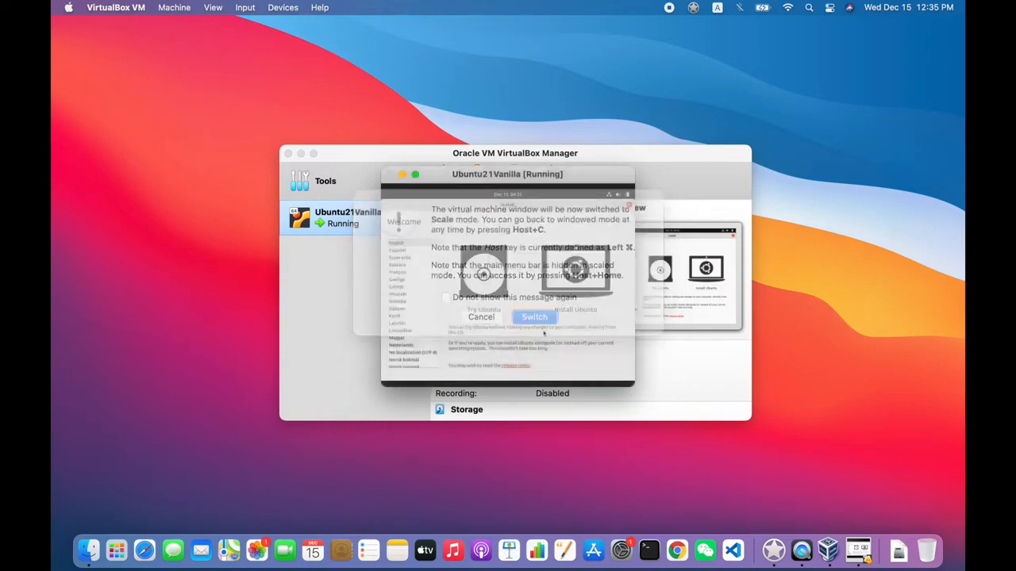
left_click_drag(429, 114, 284, 50)
- Start the Ubuntu installation with the English (US) keyboard layout and choose to install third-party software for graphics, Wi-Fi hardware and media formats
left_click(434, 255)
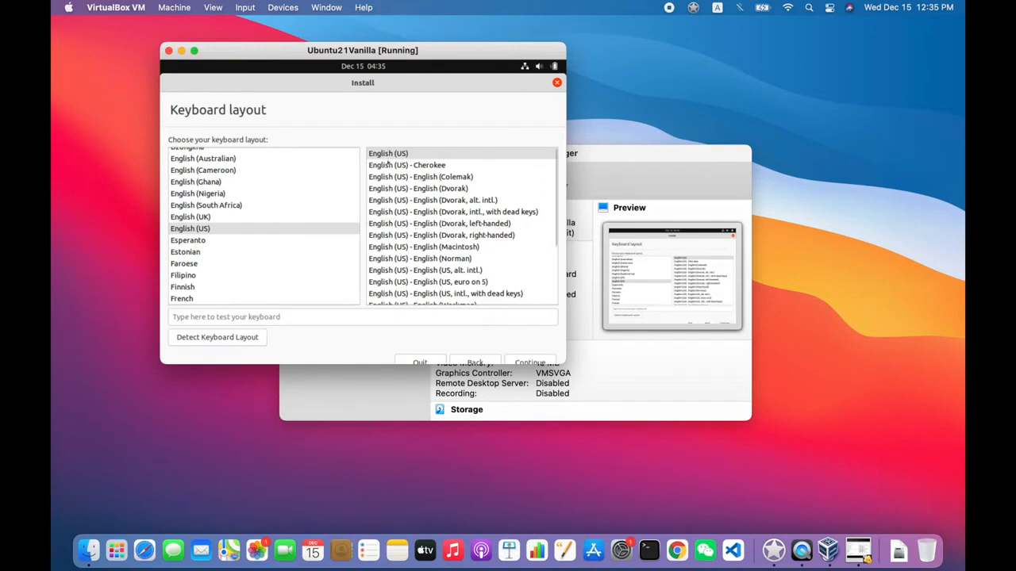
left_click(530, 363)
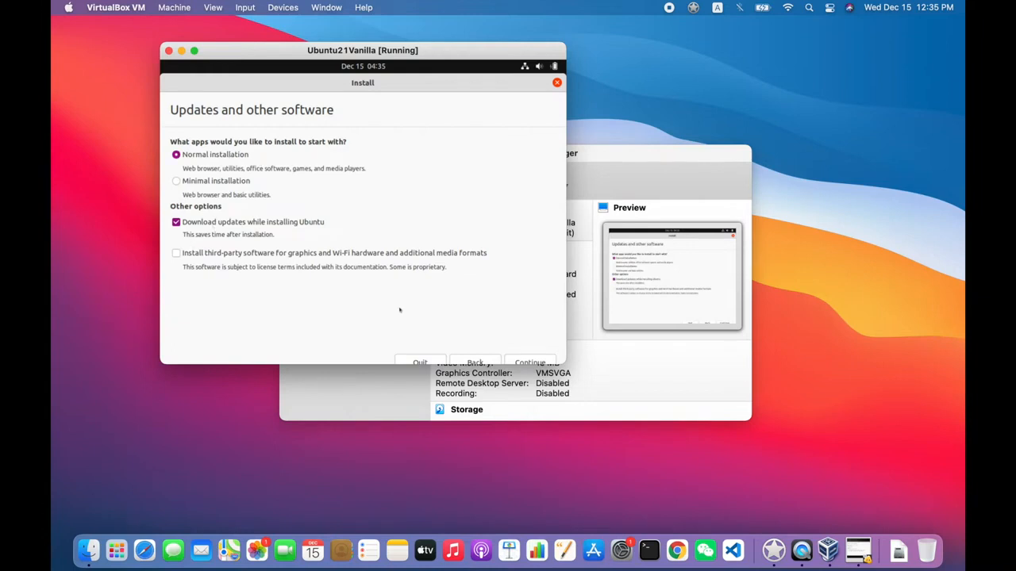
left_click(244, 260)
- Proceed with erasing the disk and installing Ubuntu, write the partition changes to disk, and set the time zone to Shanghai
left_click(525, 362)
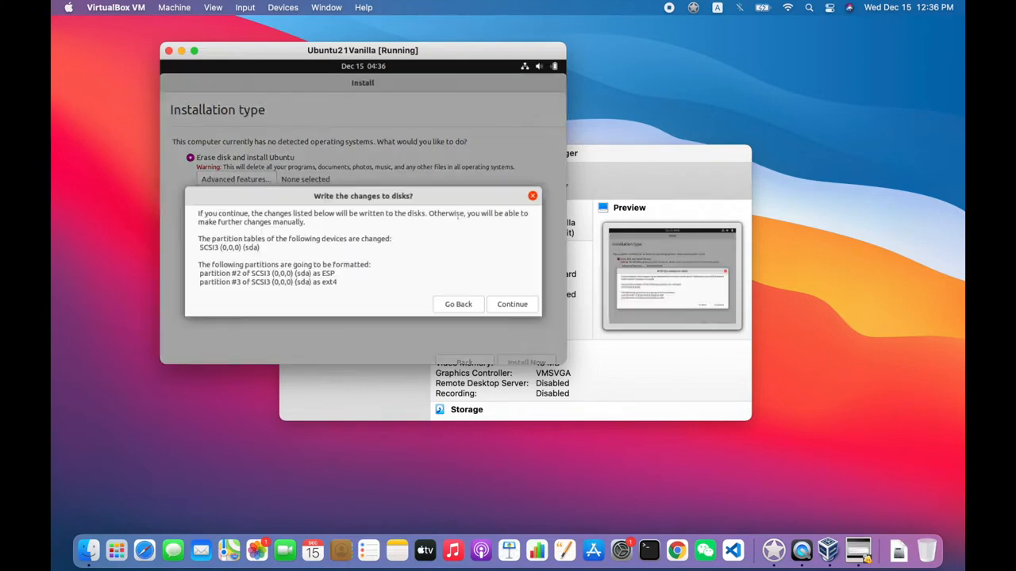
left_click(510, 305)
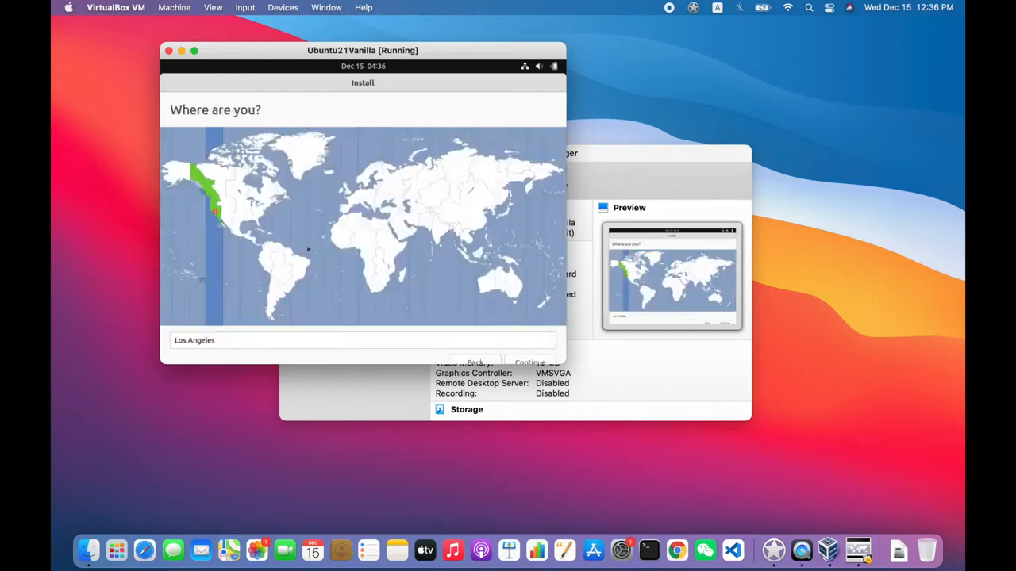
left_click(479, 226)
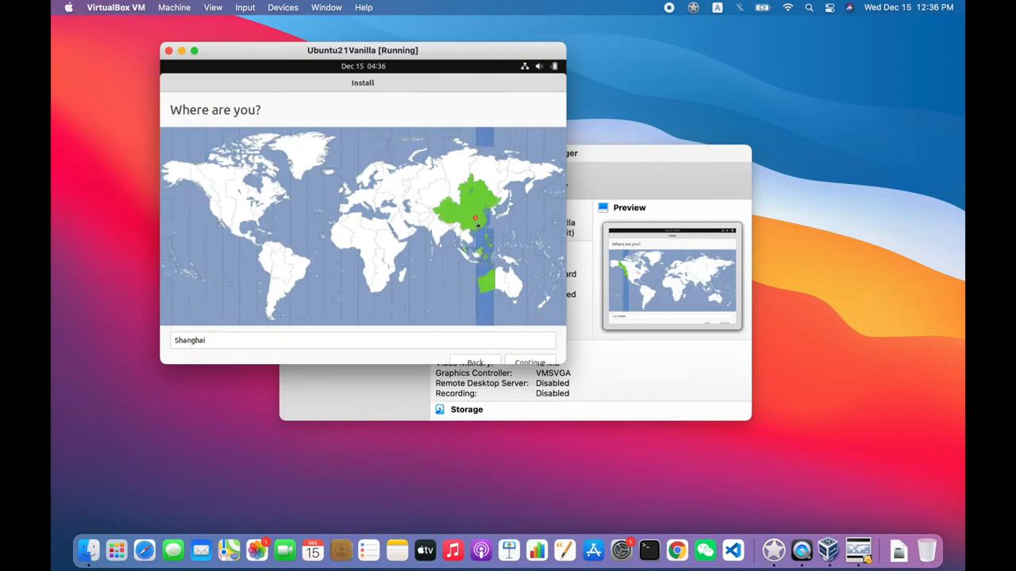
left_click(525, 363)
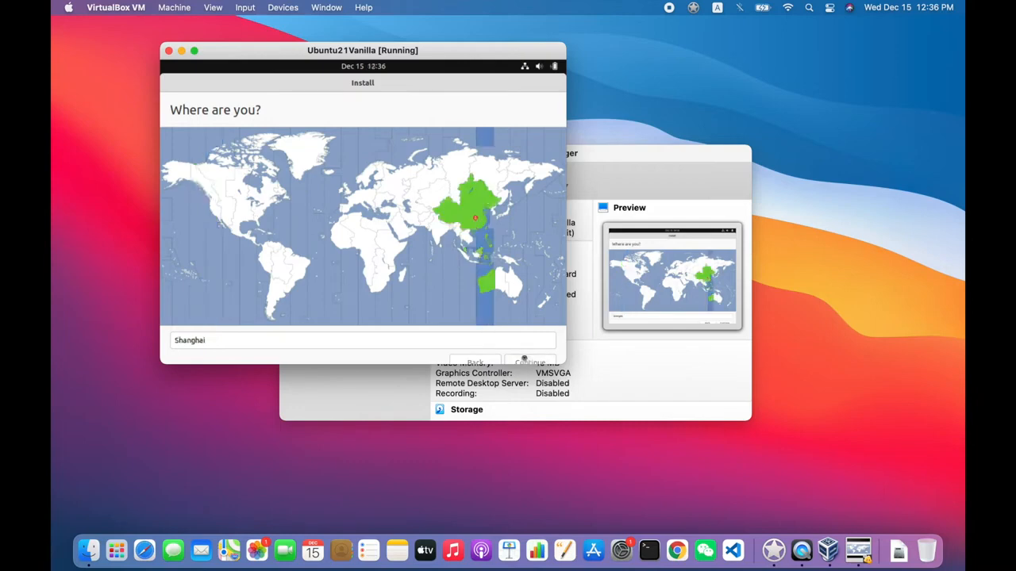
- Enter the account holder's full name, set the computer's name to jdp-vbox and the username to jdp
type("Jeremy Peders")
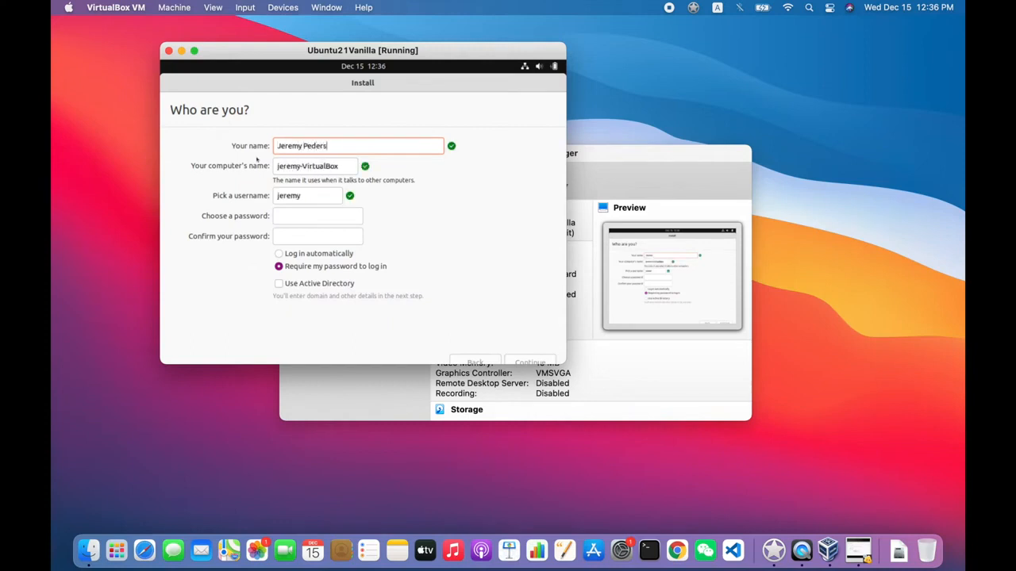
type("en")
key("Tab")
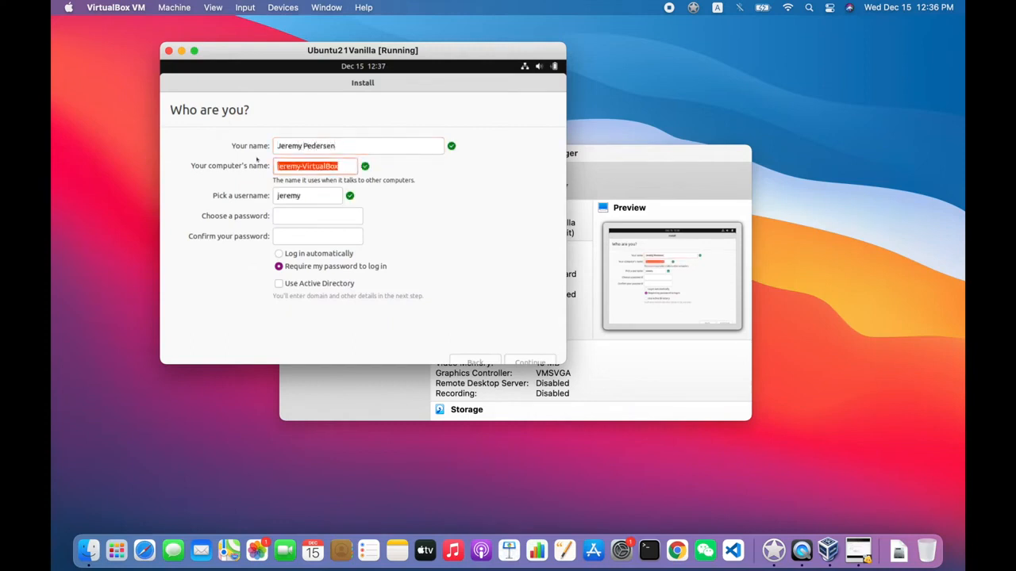
type("jdp-vbox")
key("Tab")
type("jdp")
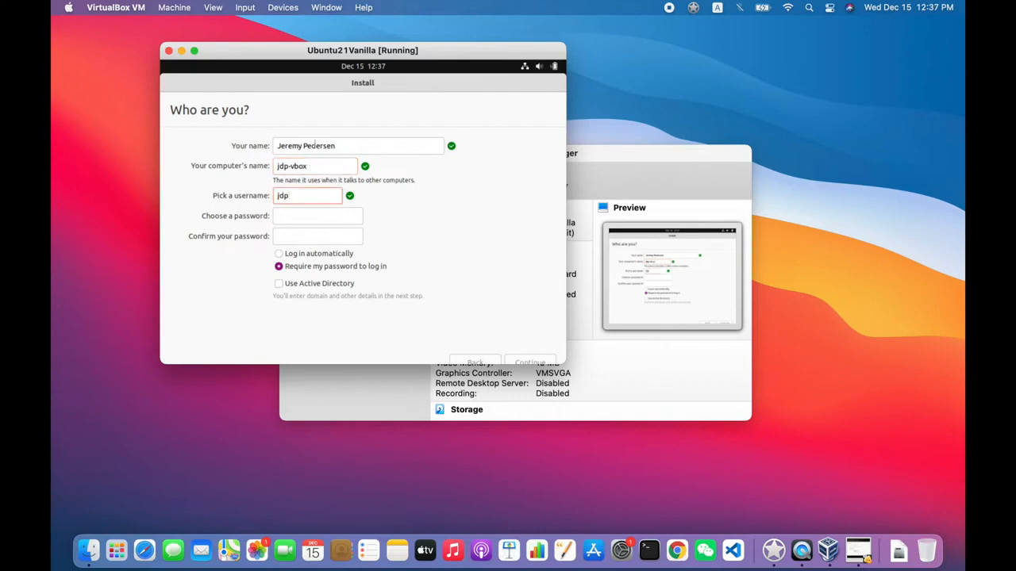
- Enter the account password and repeat it in the password confirmation
key("Tab")
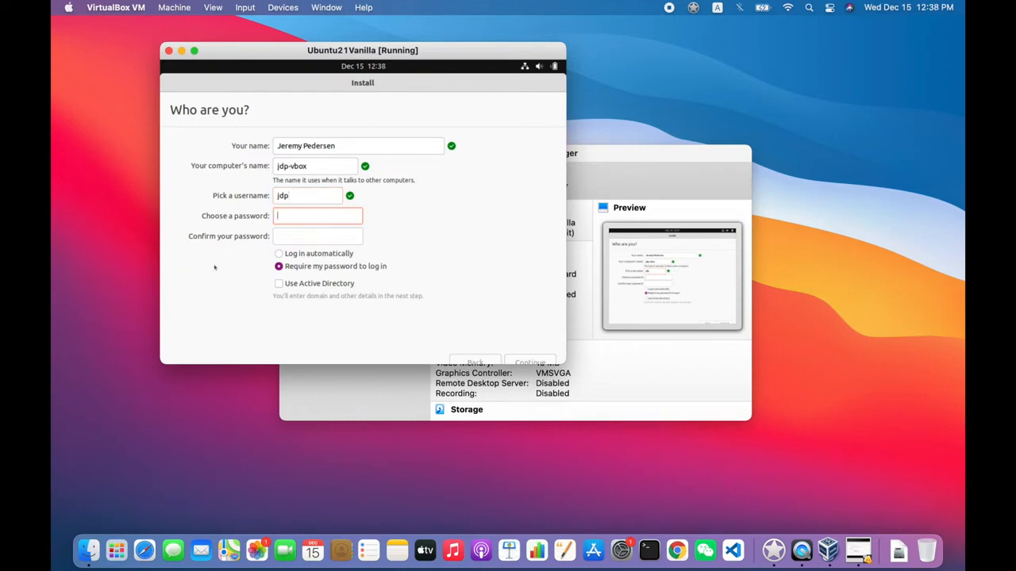
type("**************")
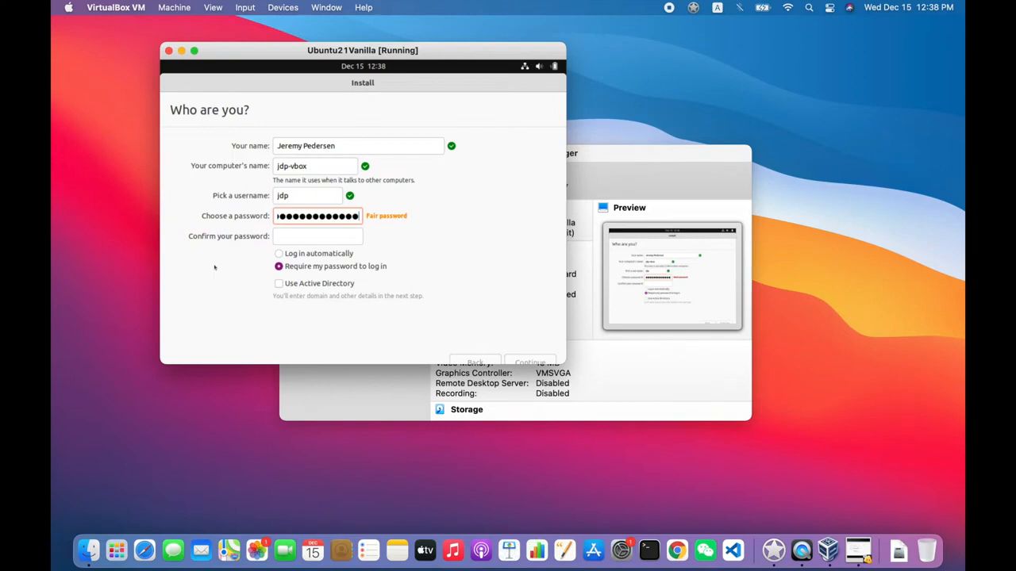
key("Tab")
type("****************")
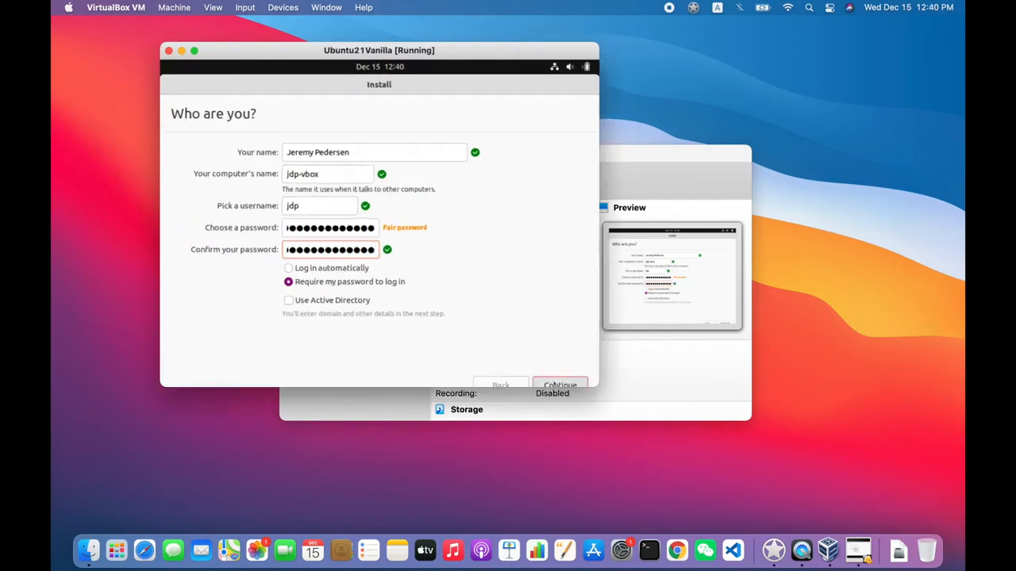
- Confirm the account details to complete the Ubuntu installation, and restart into the newly installed system
left_click(544, 381)
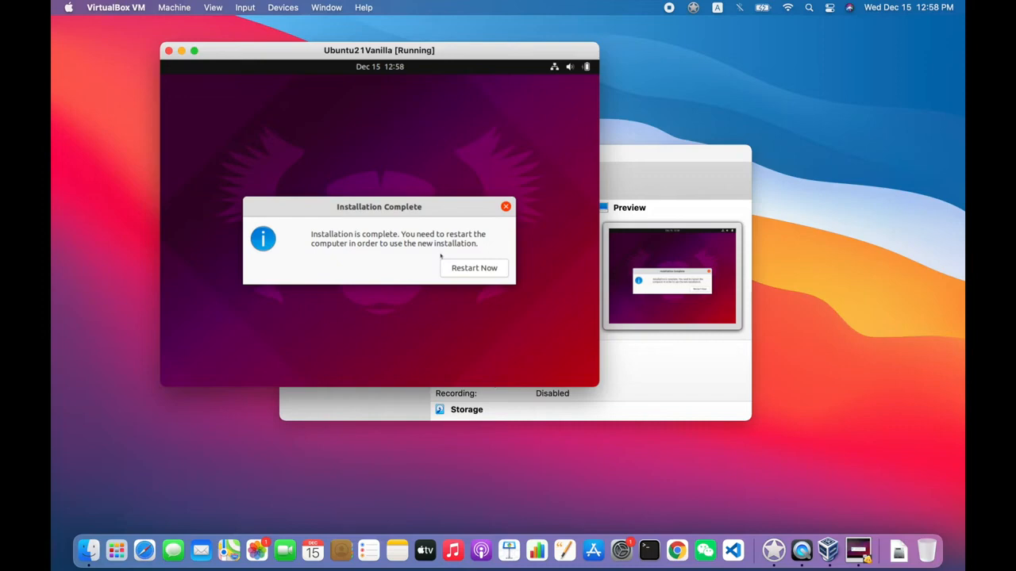
left_click(469, 270)
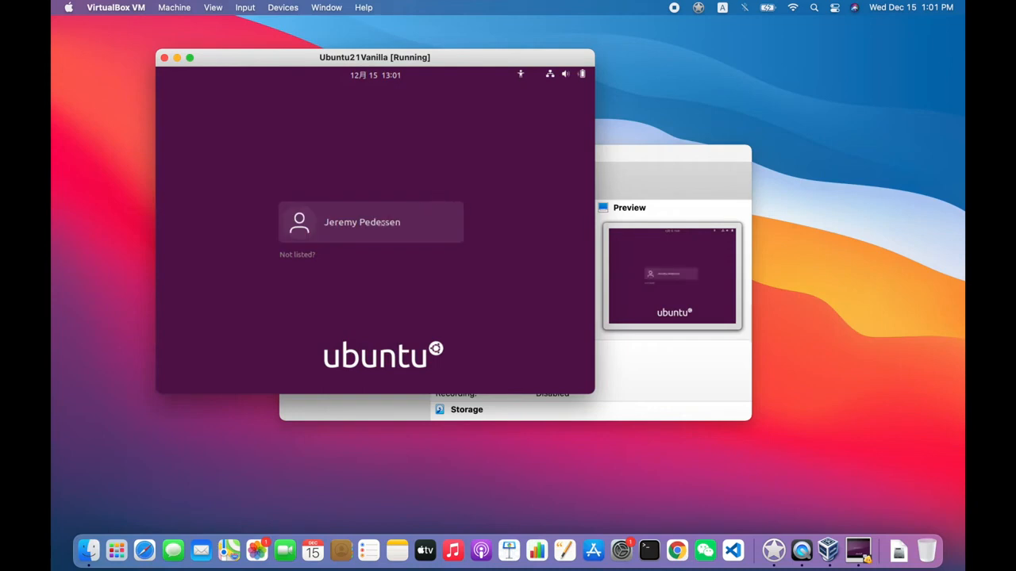
- Log in to the new Ubuntu account by entering the account password
left_click(341, 218)
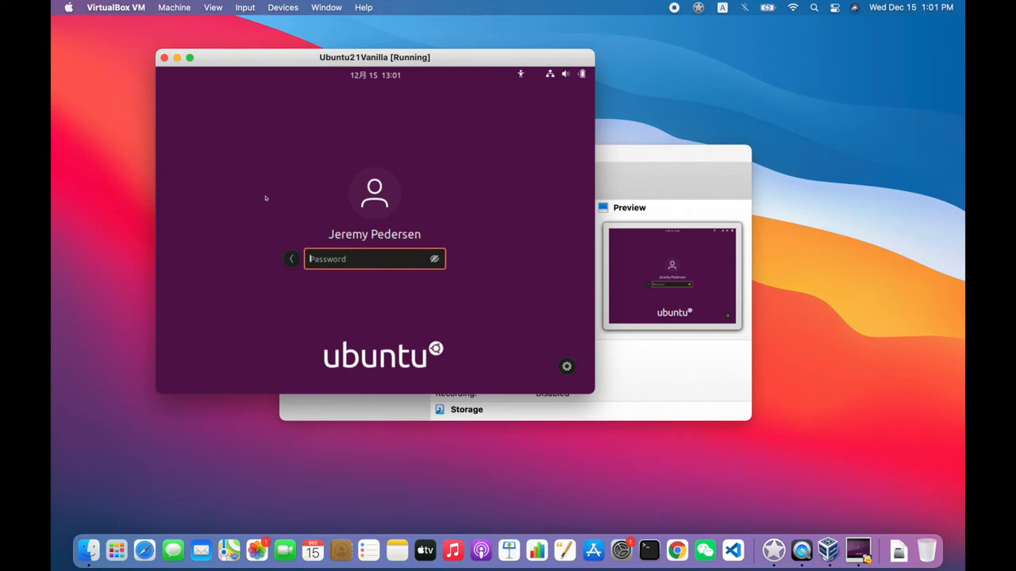
type("****************")
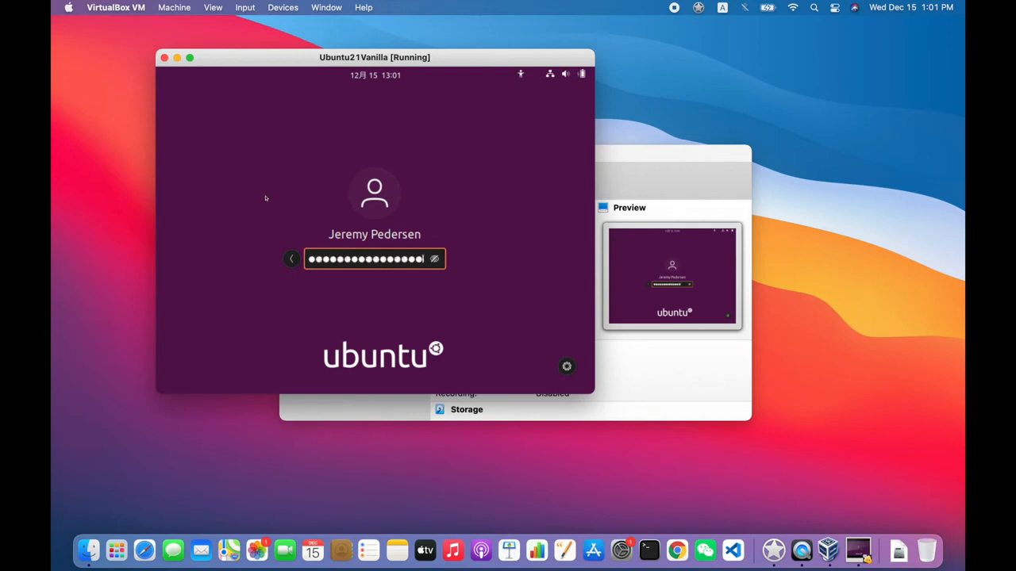
key("Return")
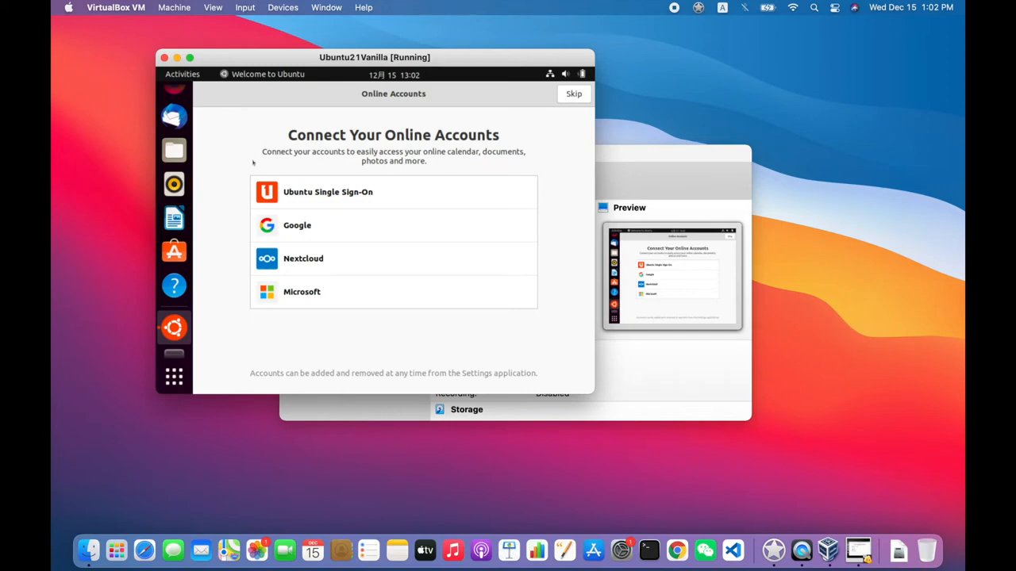
- Complete the welcome setup, skipping online accounts, declining to send system information and leaving Location Services off
left_click(573, 93)
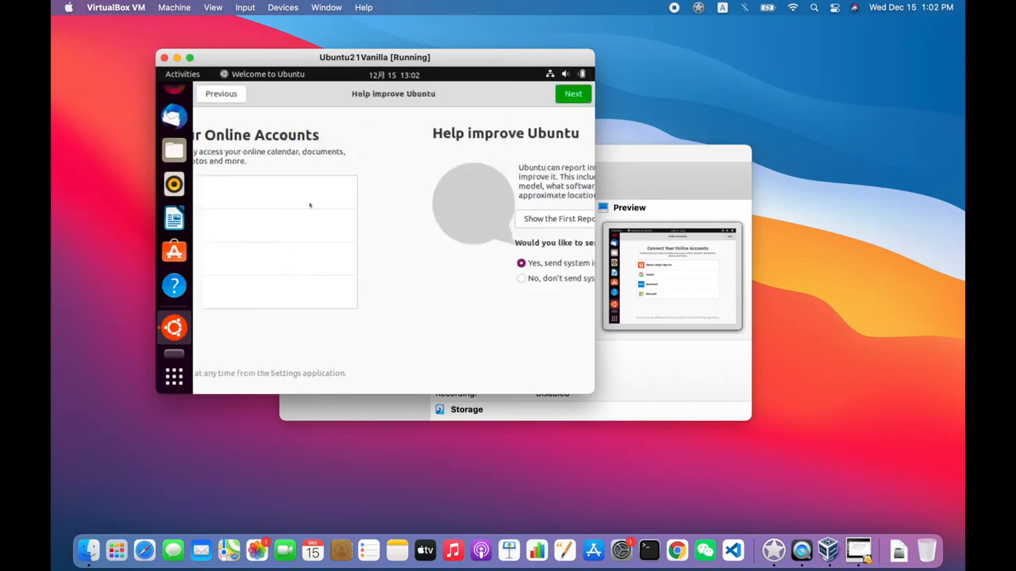
left_click(300, 278)
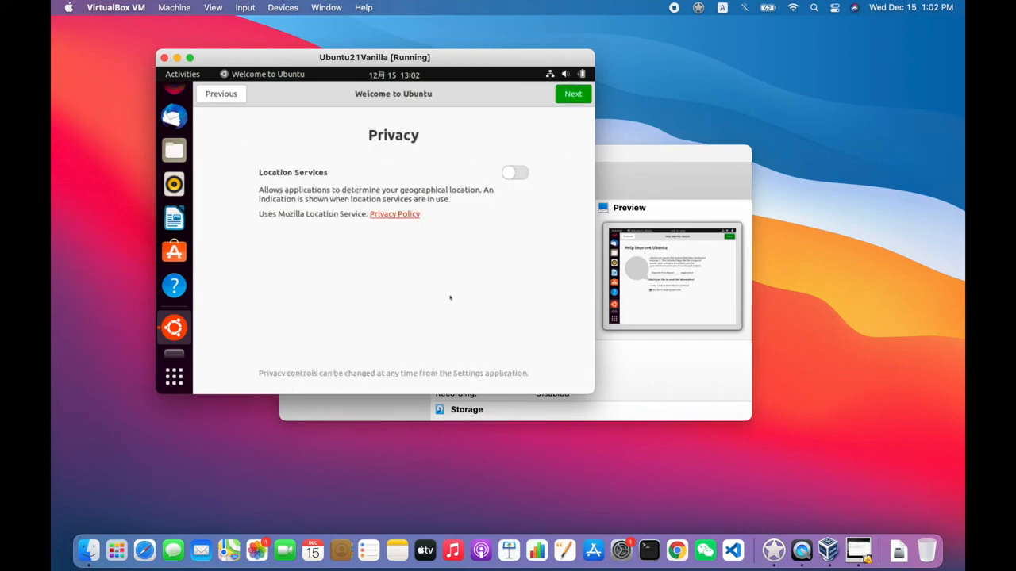
left_click(565, 97)
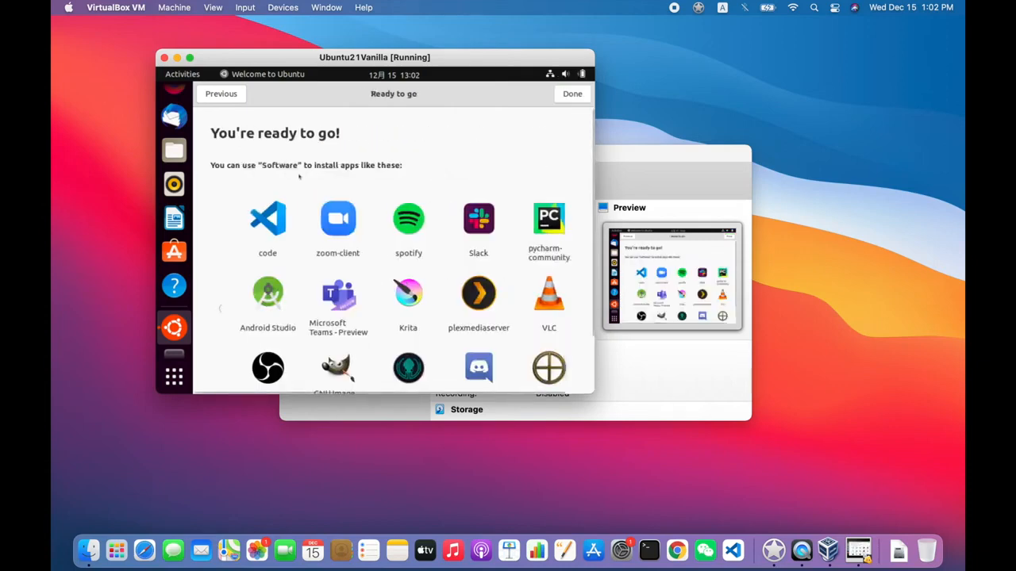
left_click(569, 94)
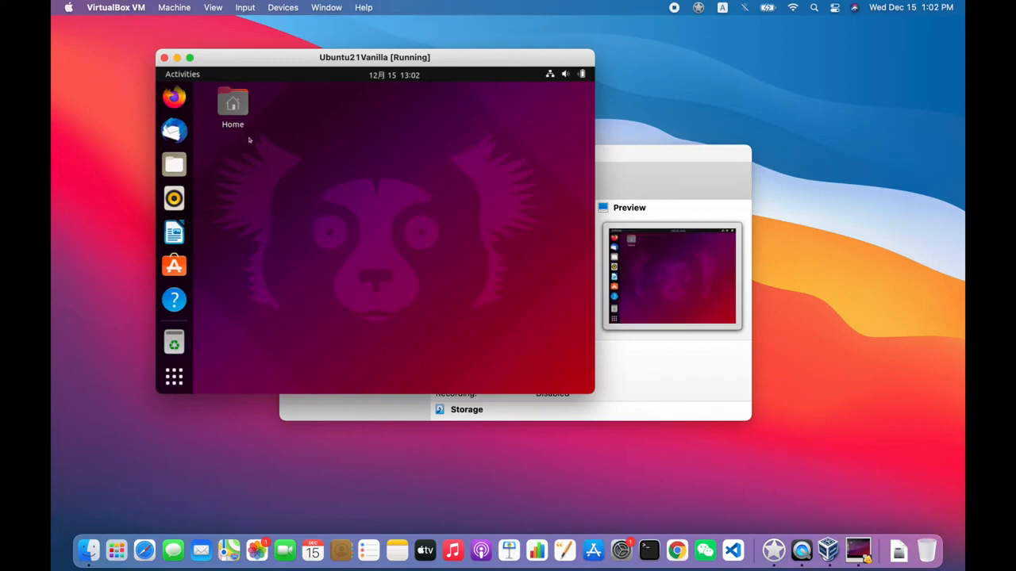
- Insert the Guest Additions CD image, run its VBox_GAs_6.1.30 software and authenticate with the account password
left_click(244, 8)
mouse_move(293, 7)
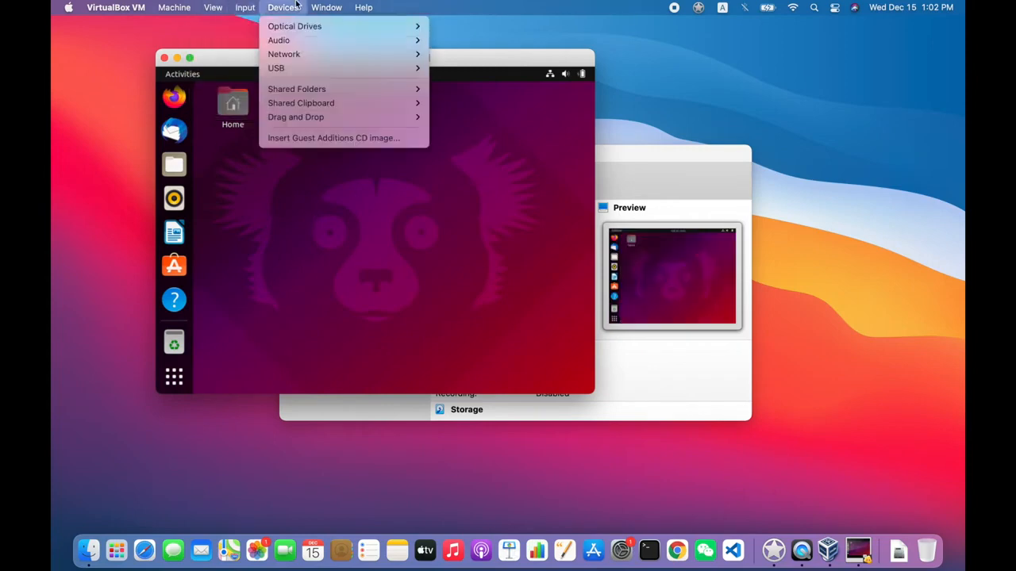
left_click(353, 138)
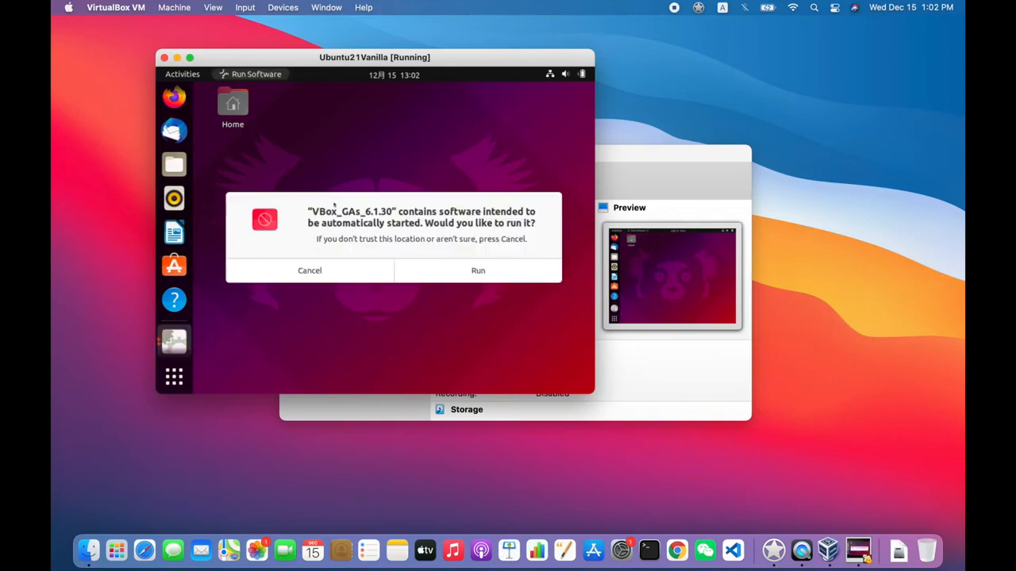
left_click(477, 270)
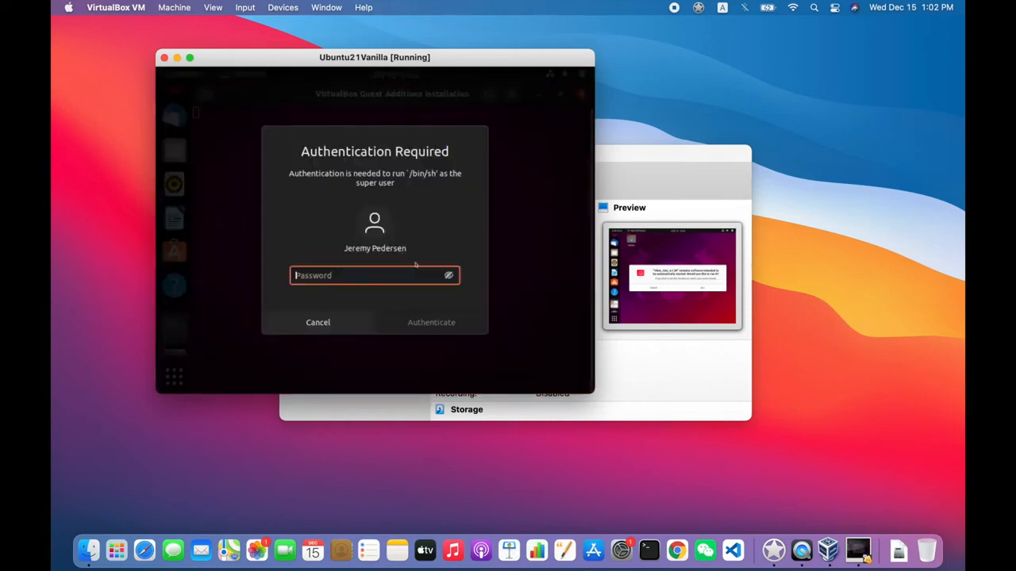
type("**********************")
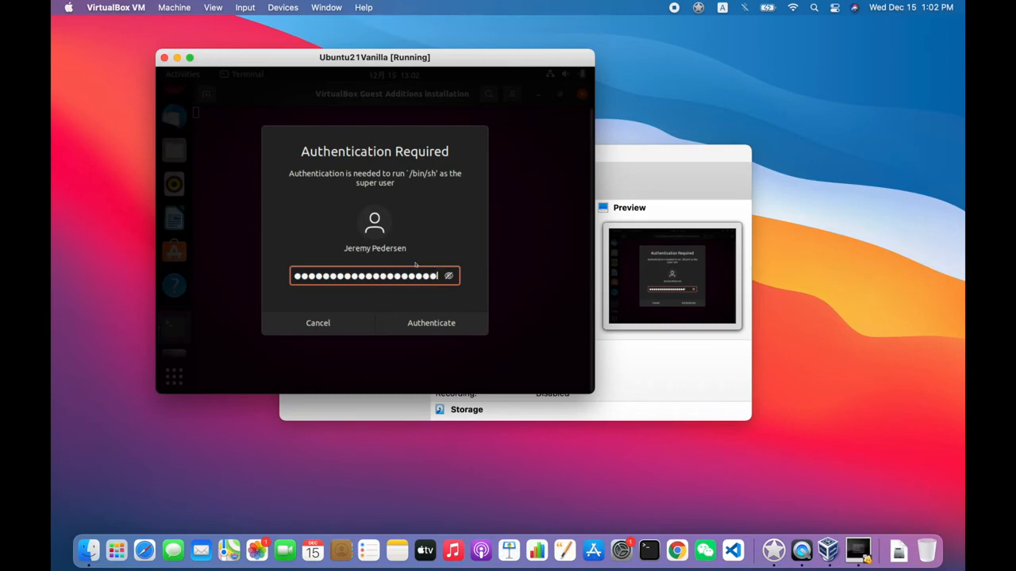
key("Return")
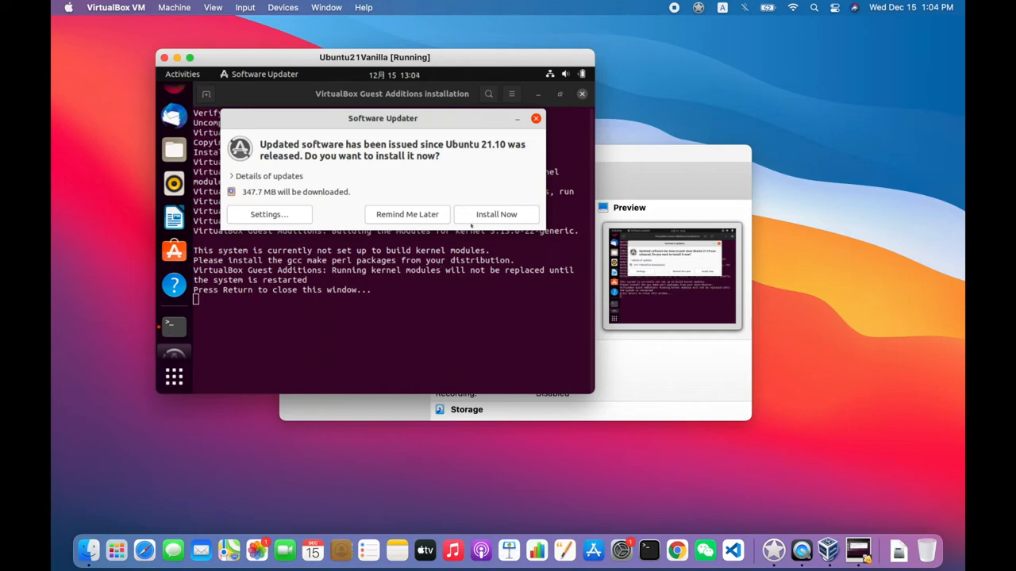
- Install the available Ubuntu 21.10 software updates and close the Guest Additions installation terminal
left_click(482, 213)
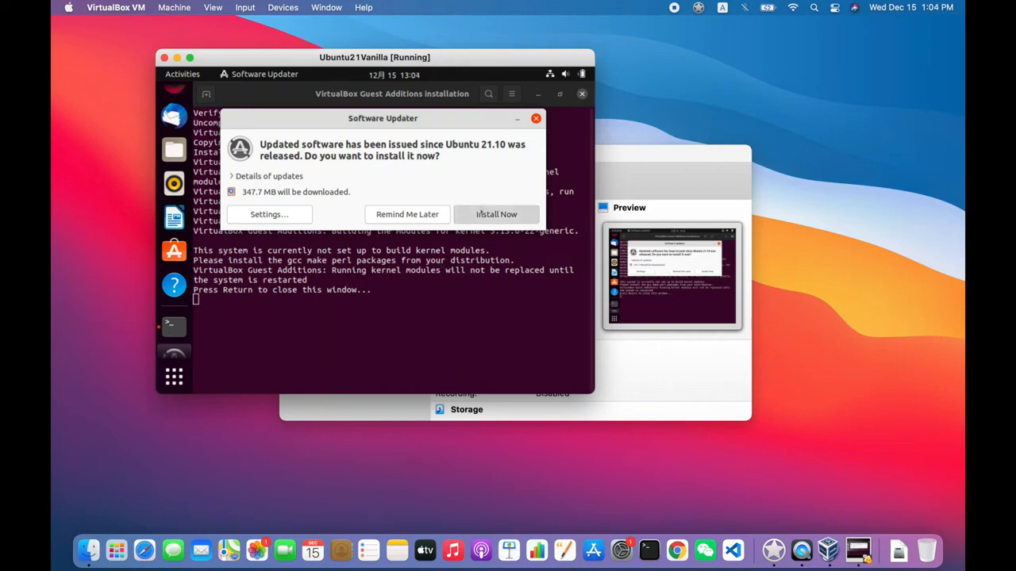
left_click(406, 322)
key("Return")
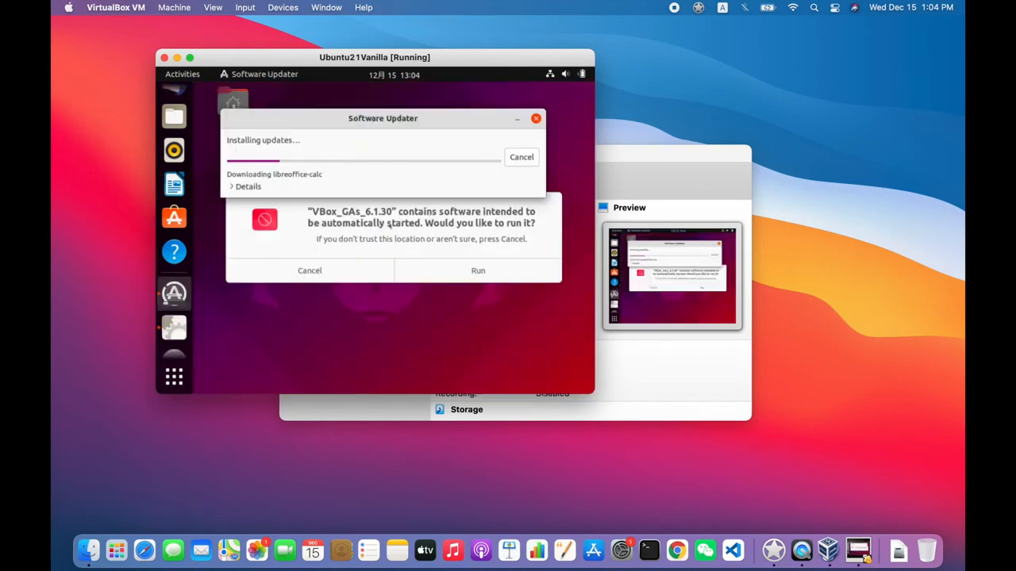
left_click_drag(335, 118, 345, 296)
left_click(362, 213)
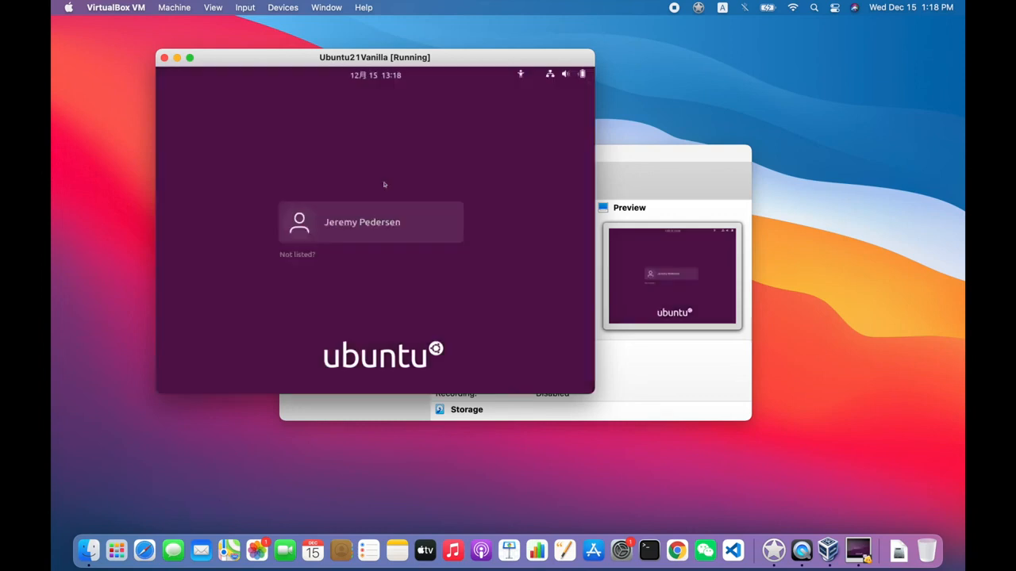
- Log back in to Ubuntu with the account password after the virtual machine's restart
left_click(367, 221)
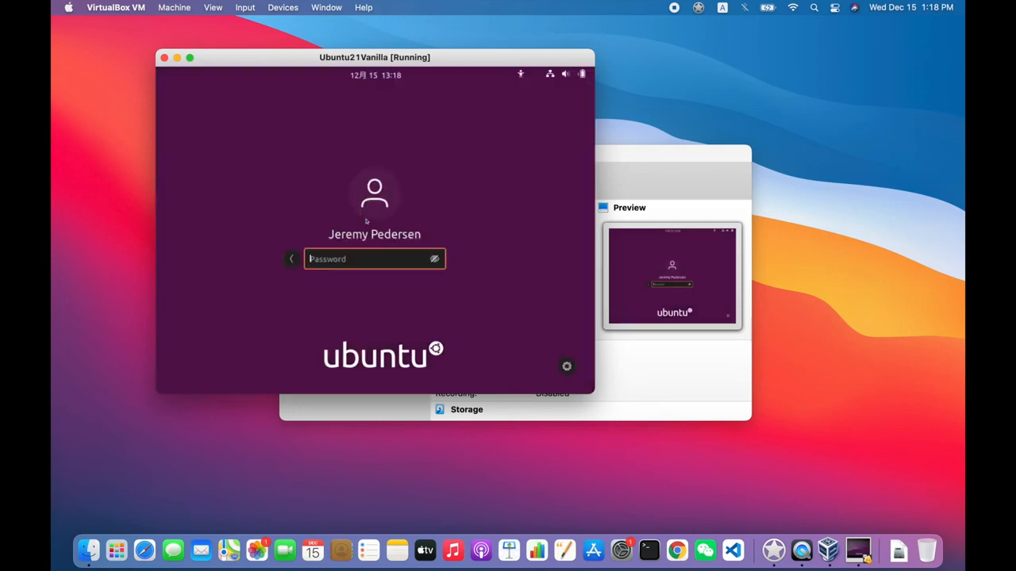
type("*************")
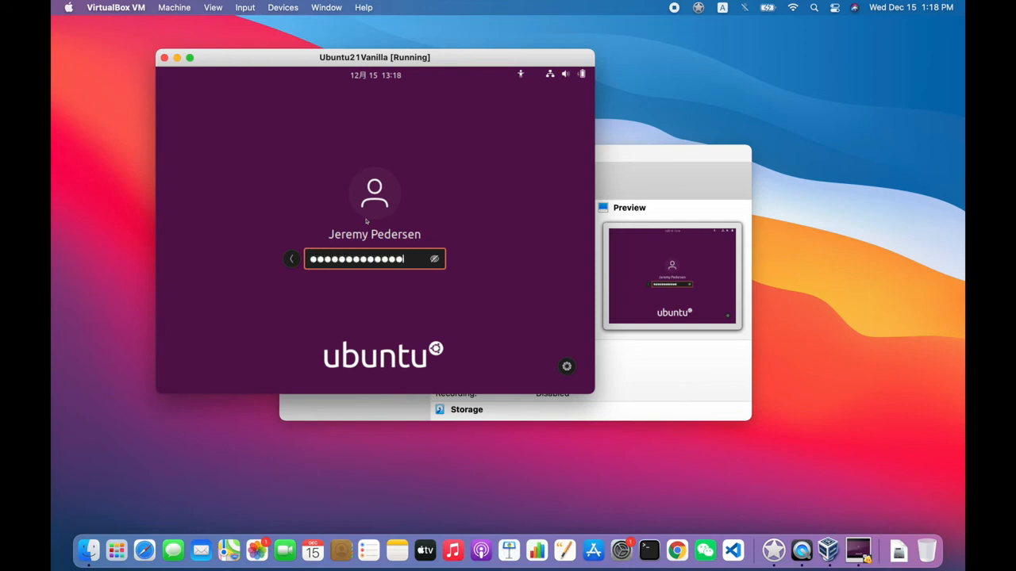
type("***")
key("Return")
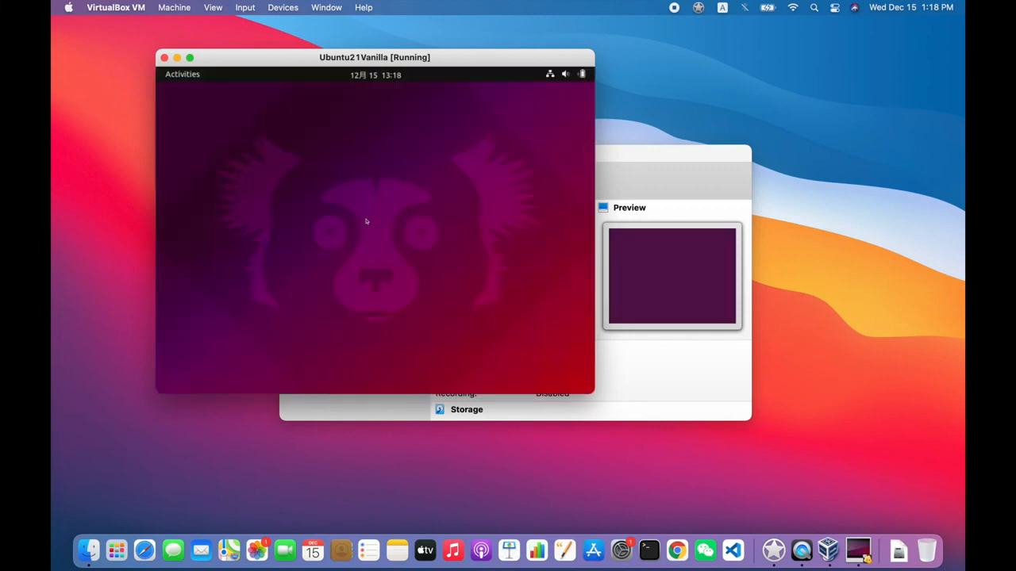
- Search Ubuntu's activities overview for "sett", open Settings and go to the Displays options
left_click(171, 75)
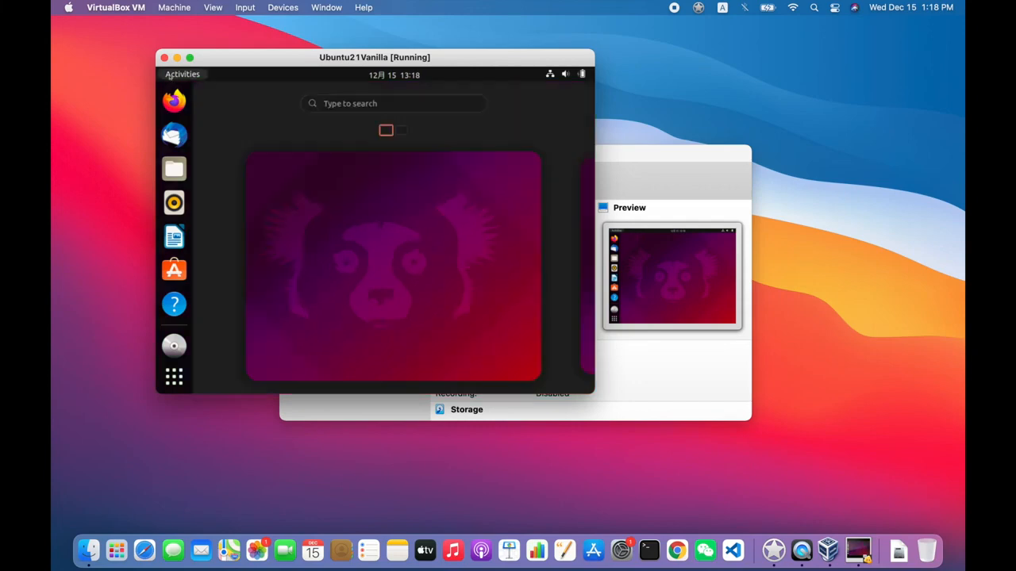
left_click(343, 104)
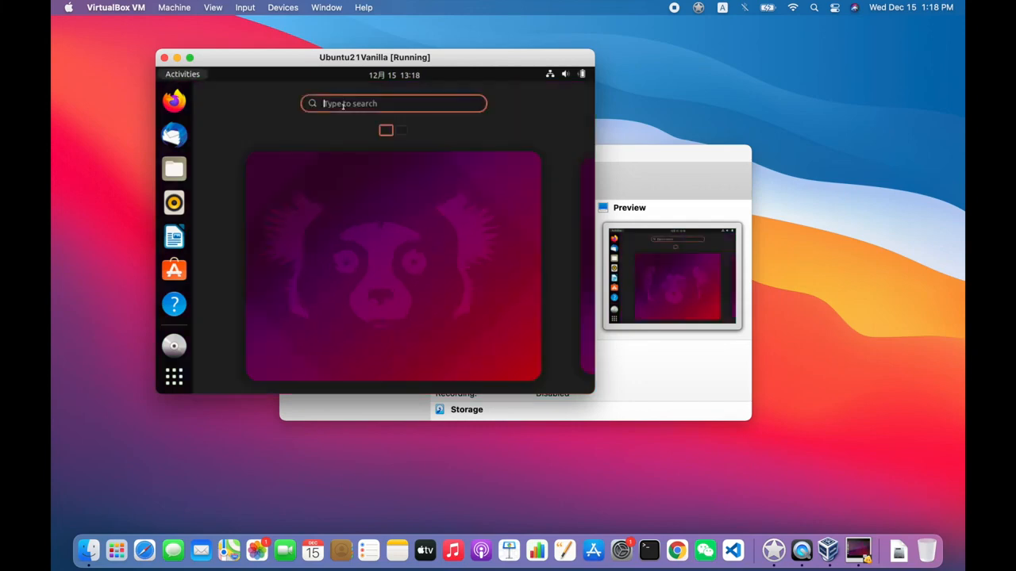
type("sett")
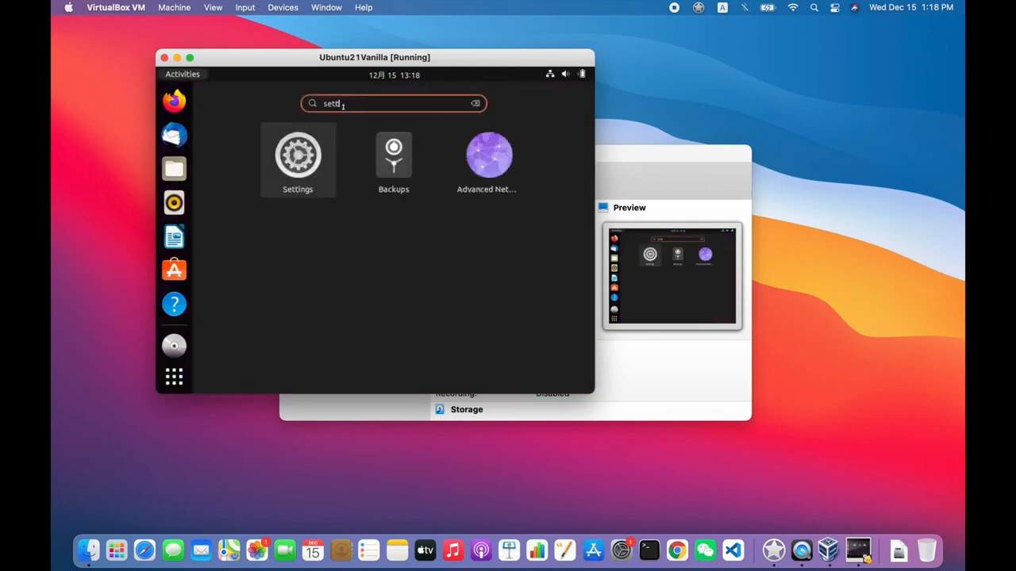
left_click(320, 140)
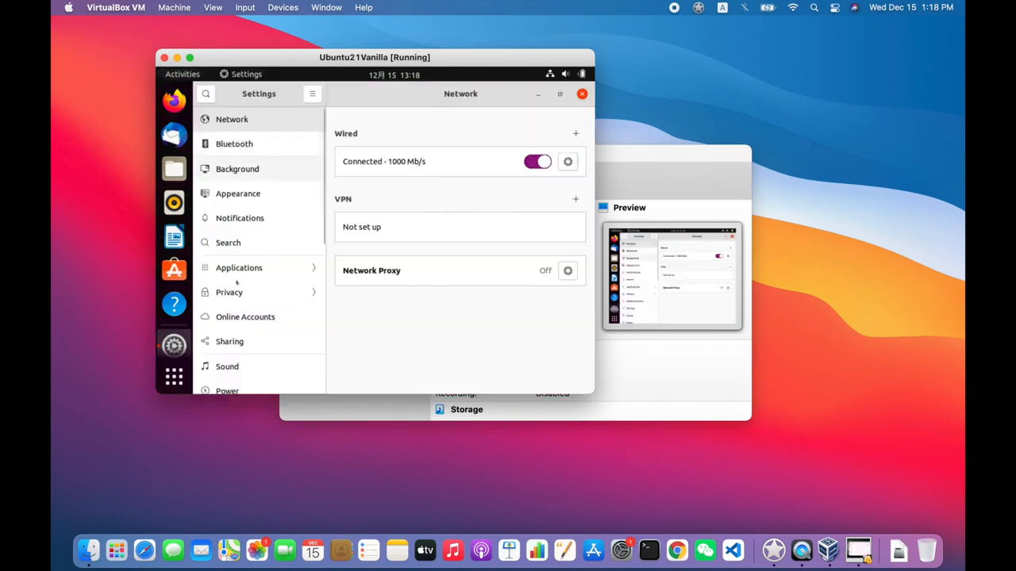
scroll(233, 328, "down", 2)
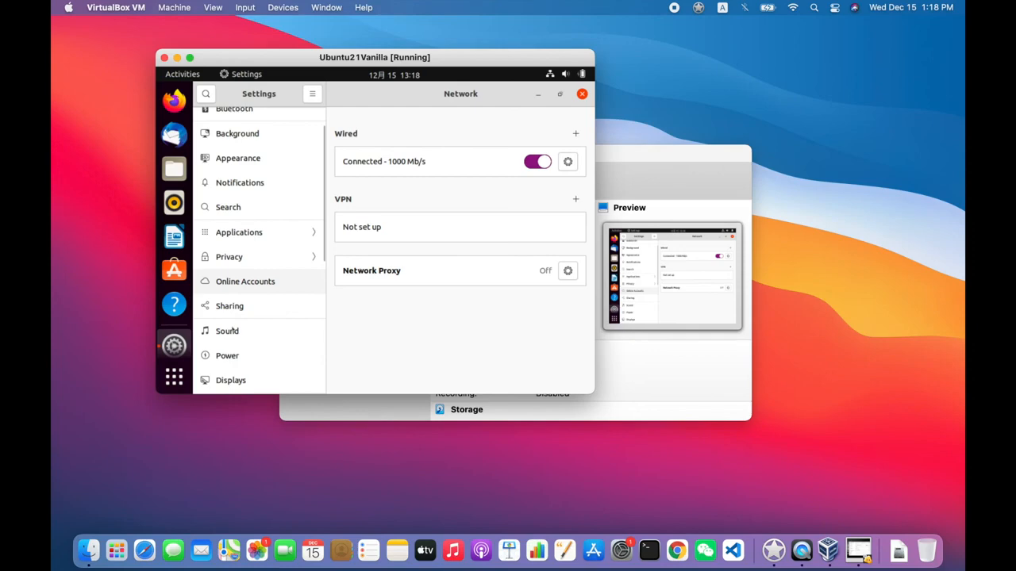
scroll(228, 332, "down", 8)
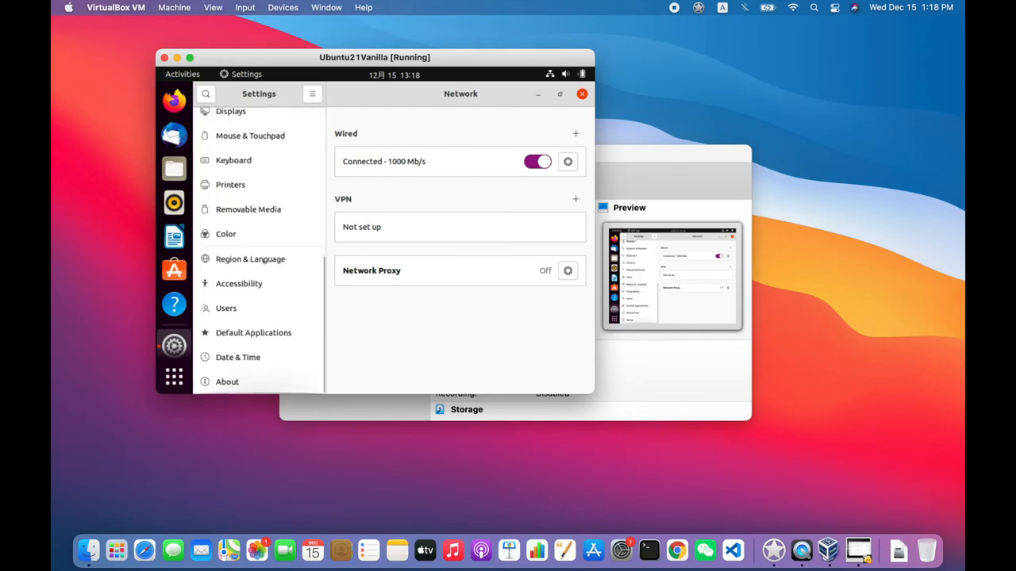
left_click(236, 116)
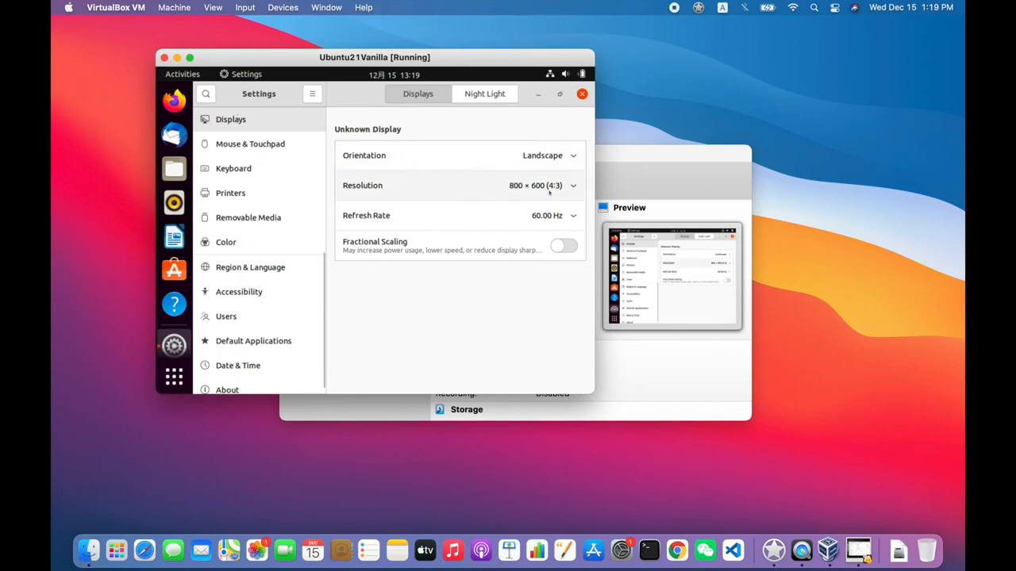
- Try applying the 1920 × 1200 (16:10) display resolution and revert the display settings
left_click(572, 187)
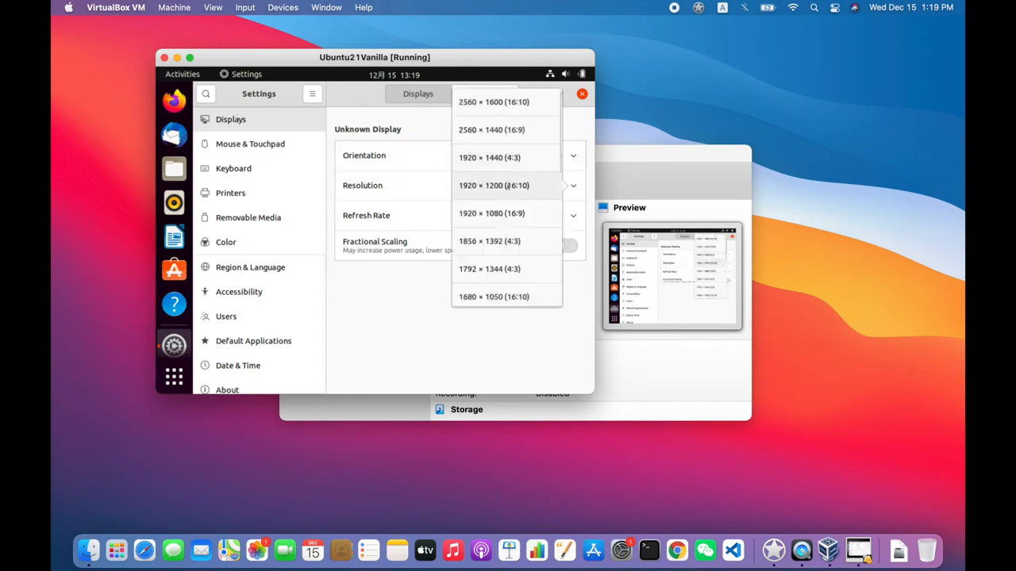
left_click(508, 185)
left_click(571, 94)
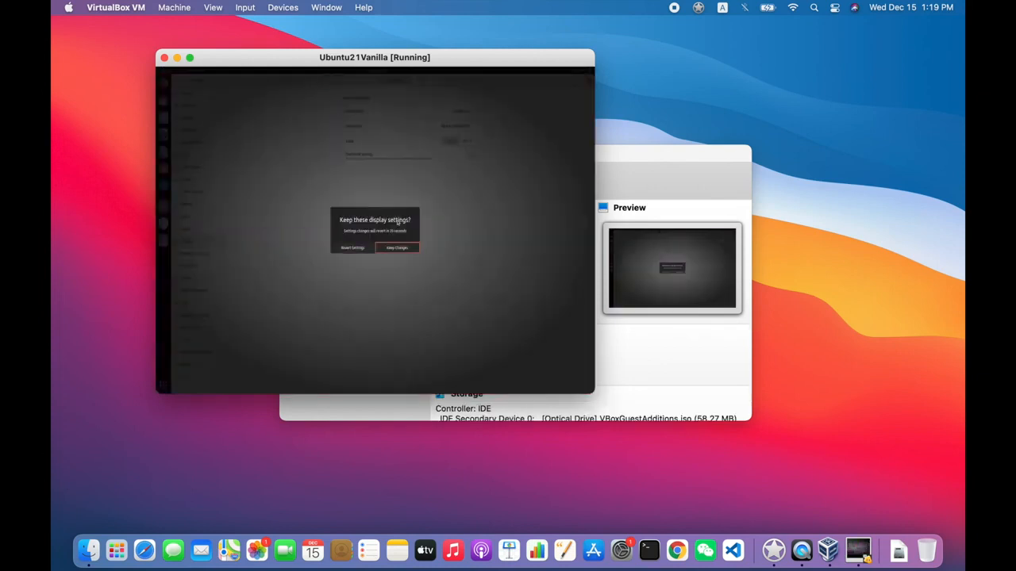
left_click(354, 249)
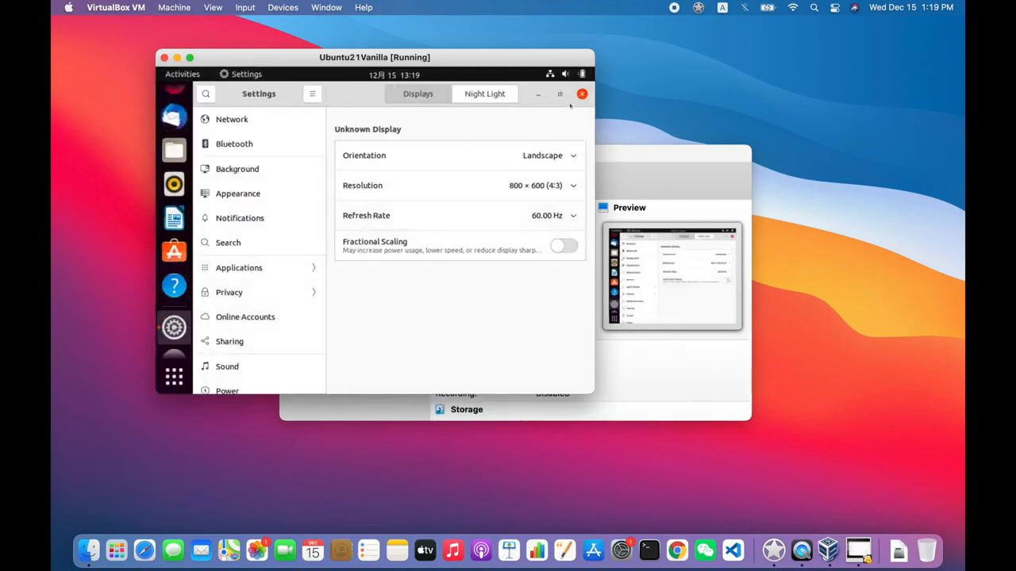
- Set the display resolution to 1920 × 1200 (16:10), apply it and keep the changes
left_click(581, 184)
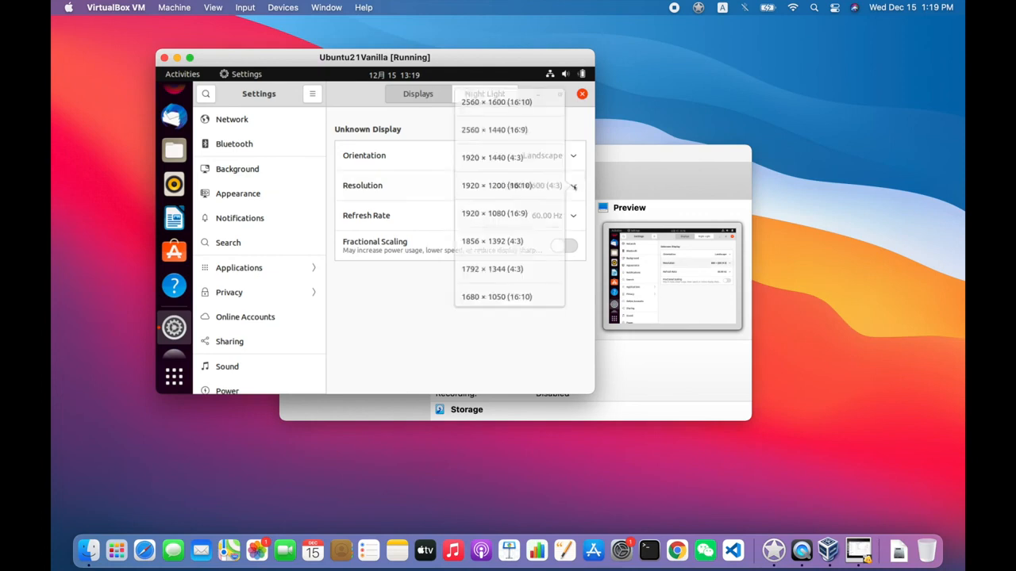
left_click(518, 185)
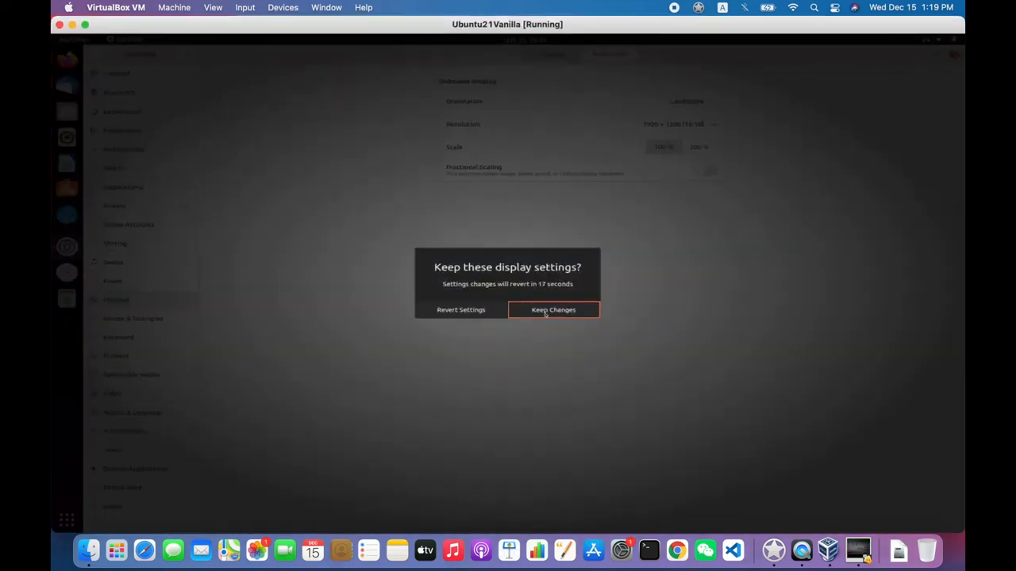
left_click(545, 311)
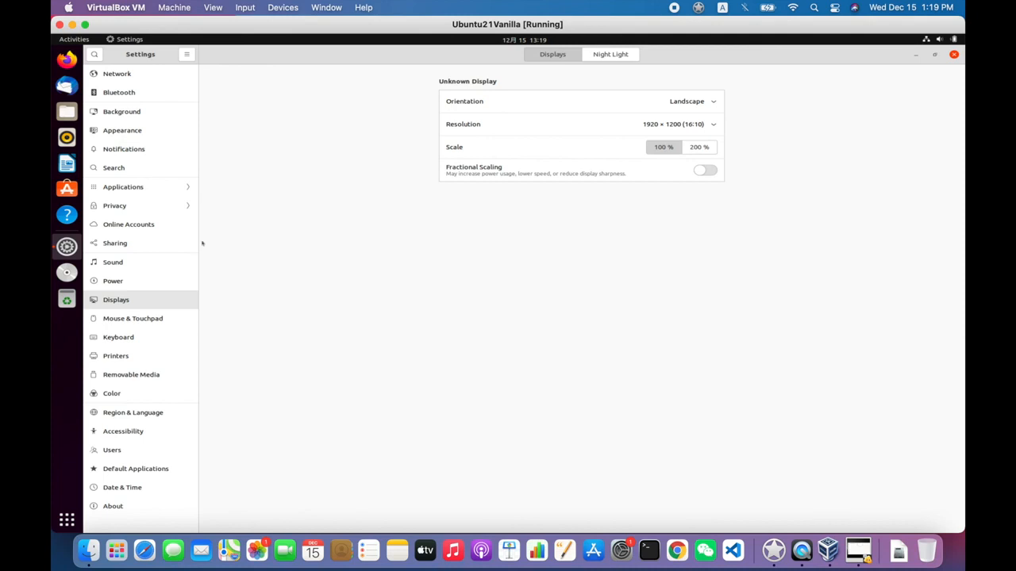
- Set the display resolution to 1920 × 1080 (16:9), apply it and keep the changes
left_click(713, 125)
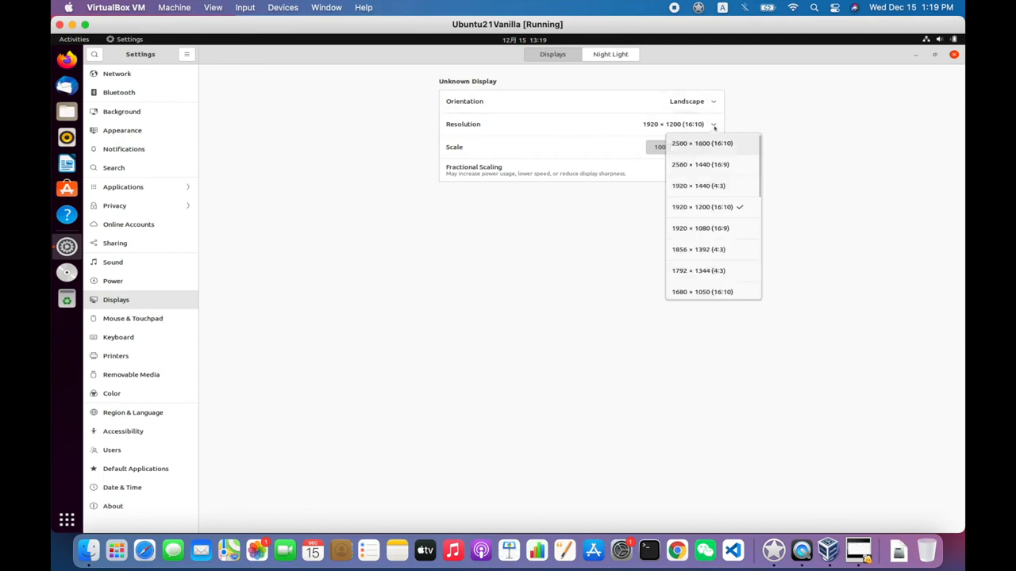
left_click(705, 228)
left_click(943, 55)
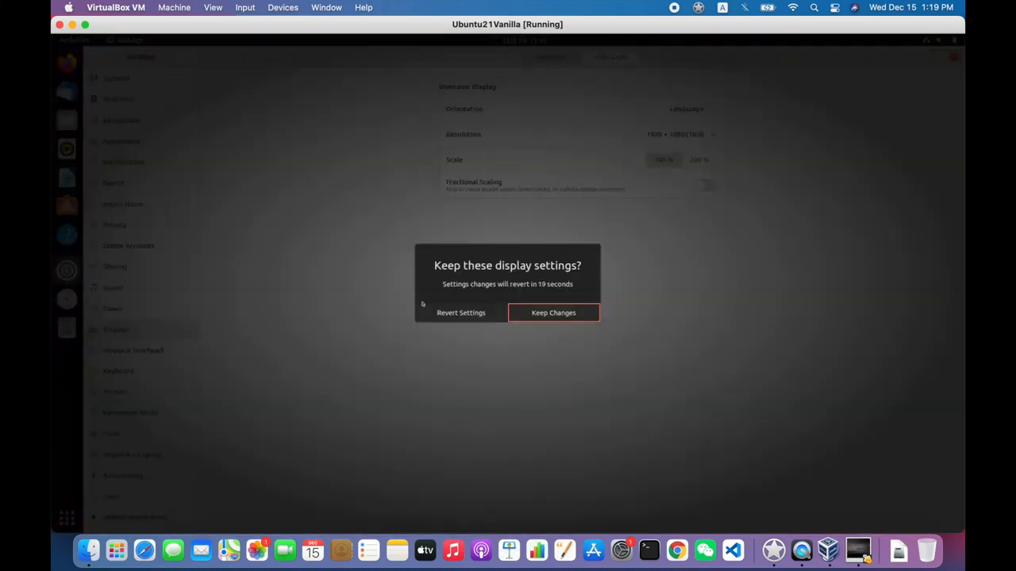
left_click(542, 317)
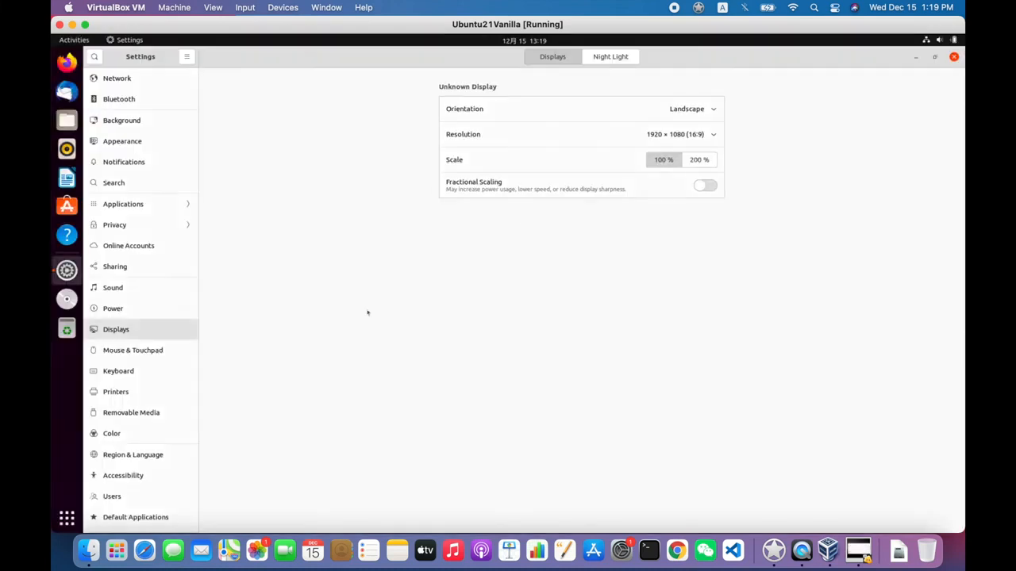
left_click(123, 44)
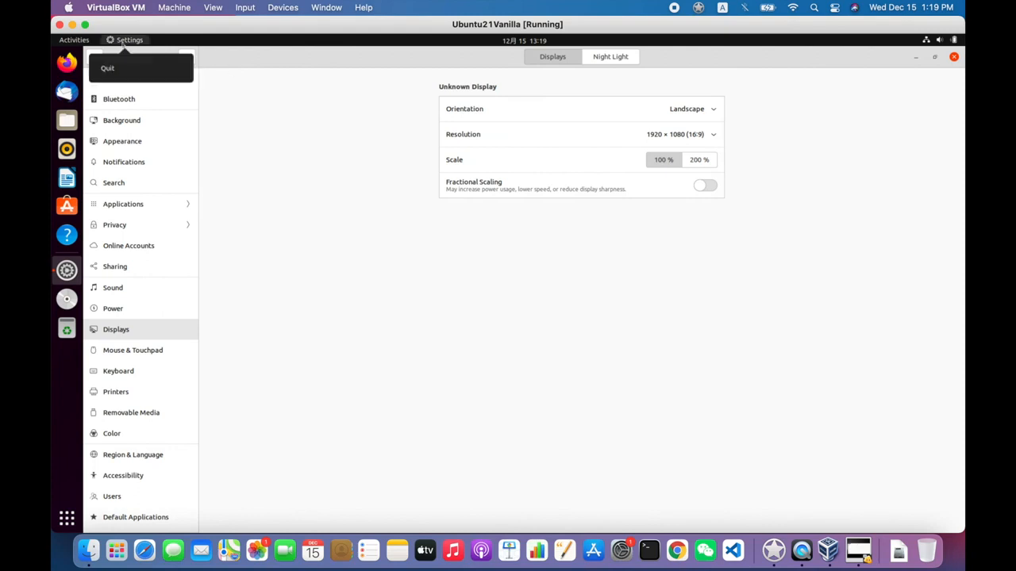
left_click(124, 43)
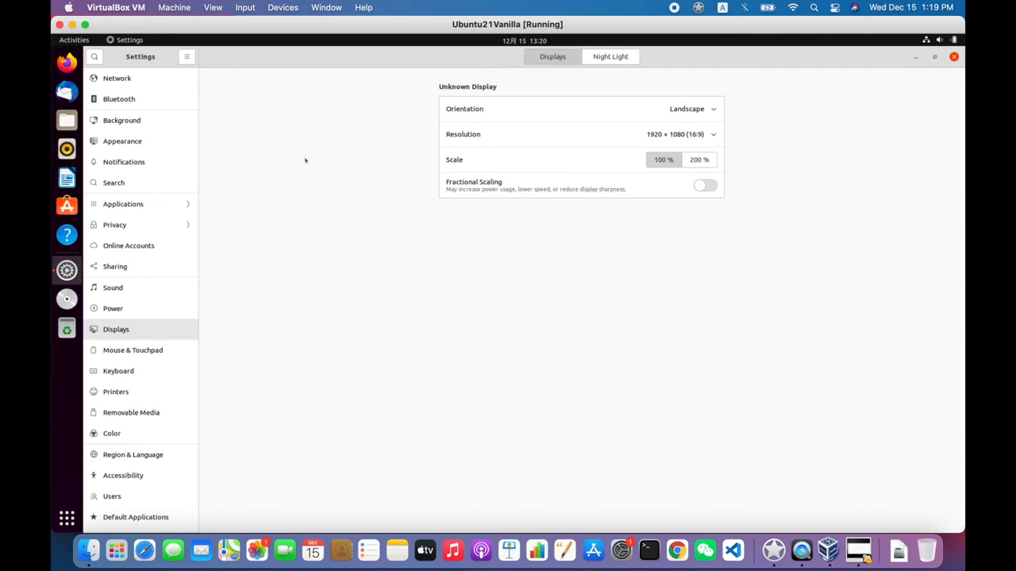
- Search Ubuntu's activities overview for "termi", open Terminal and list the loaded kernel modules with lsmod
left_click(79, 41)
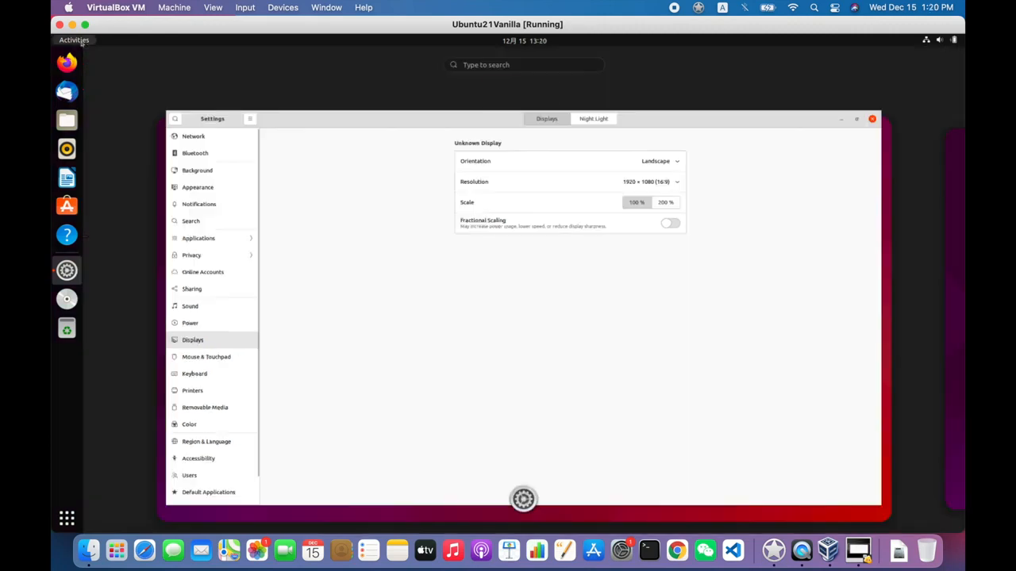
type("termi")
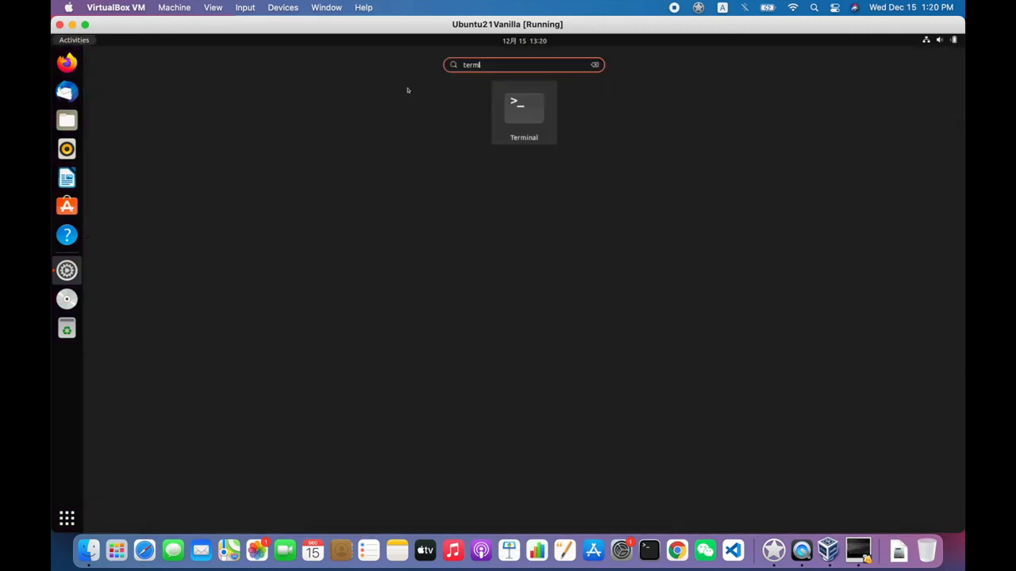
left_click(531, 117)
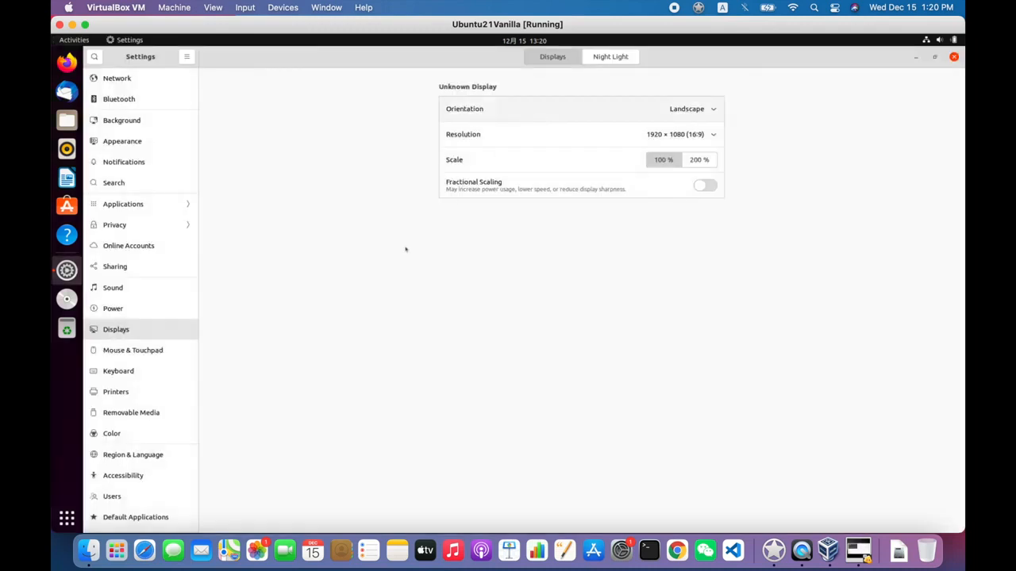
type("lsmod")
key("Return")
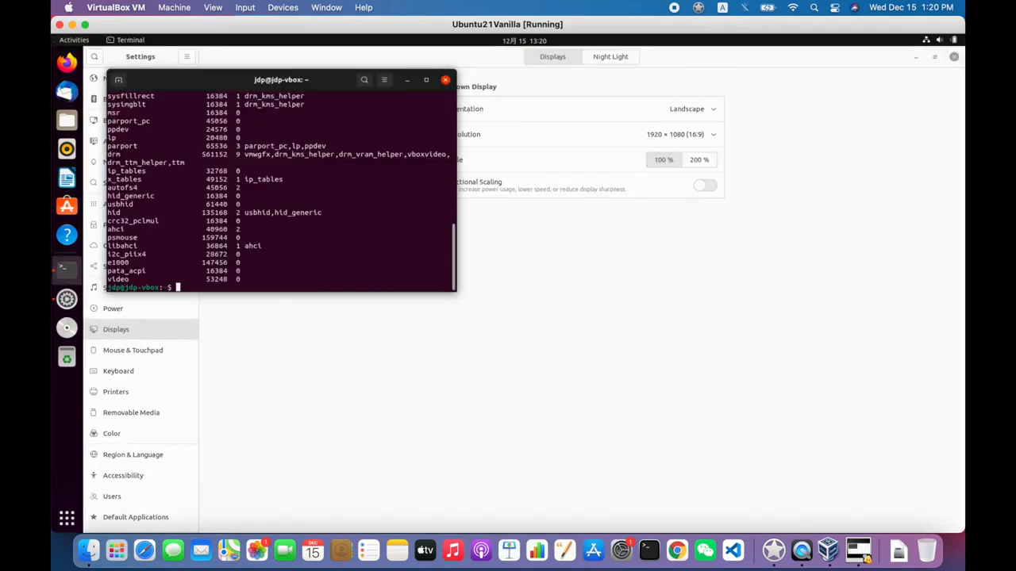
- Filter the kernel module list for VirtualBox entries with "lsmod | grep -i vbox" and examine the vboxguest line
key("Up")
type("| grep -i v")
type("box")
key("Return")
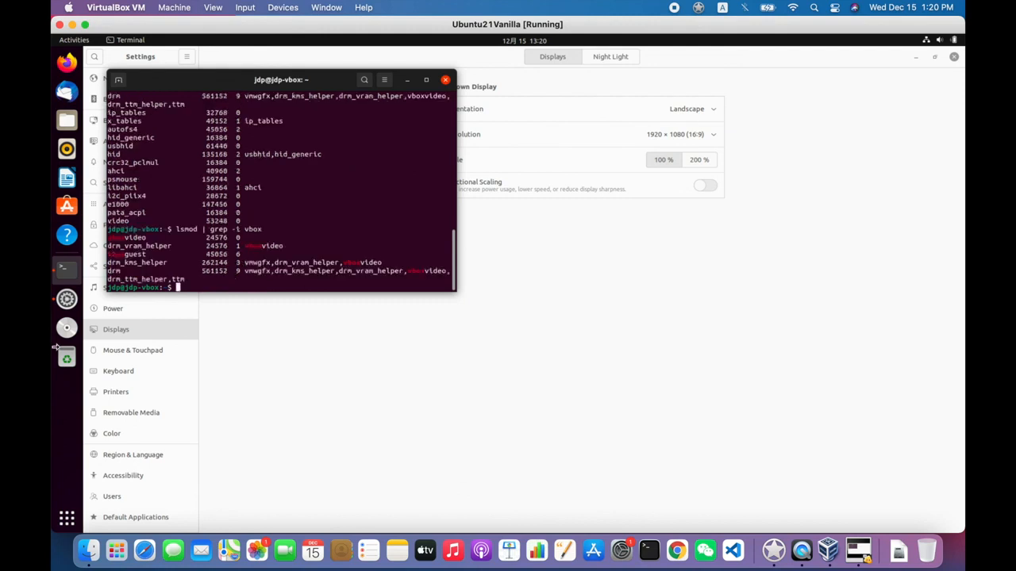
double_click(127, 255)
left_click_drag(135, 267, 193, 263)
left_click_drag(328, 222, 445, 81)
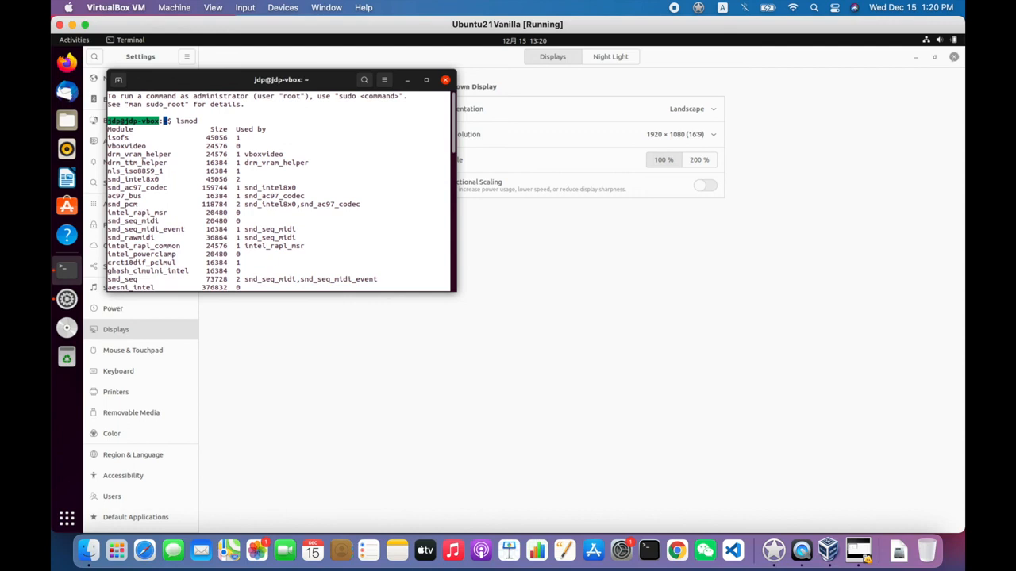
left_click_drag(841, 212, 842, 212)
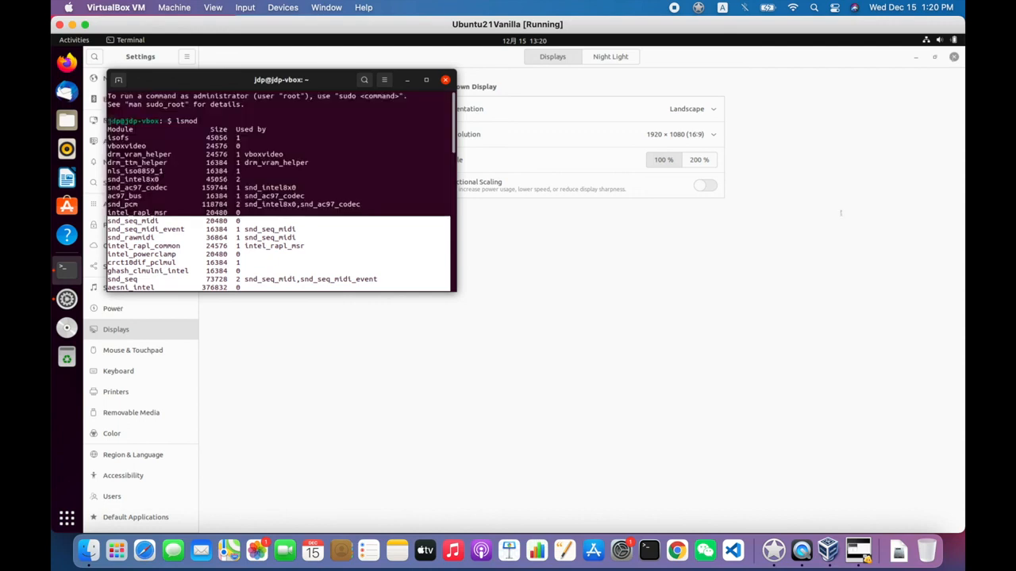
left_click_drag(840, 213, 322, 167)
left_click_drag(247, 314, 231, 87)
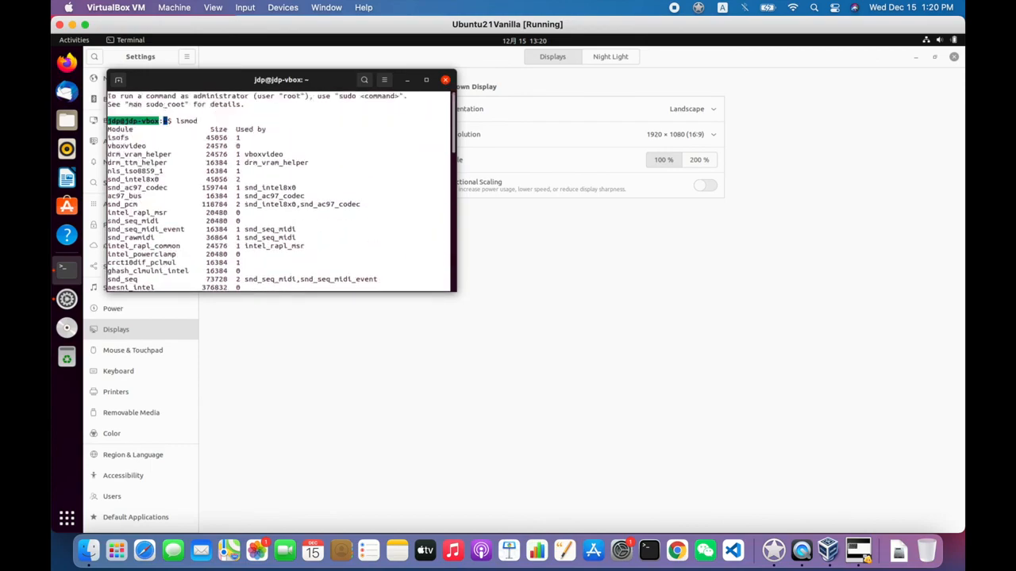